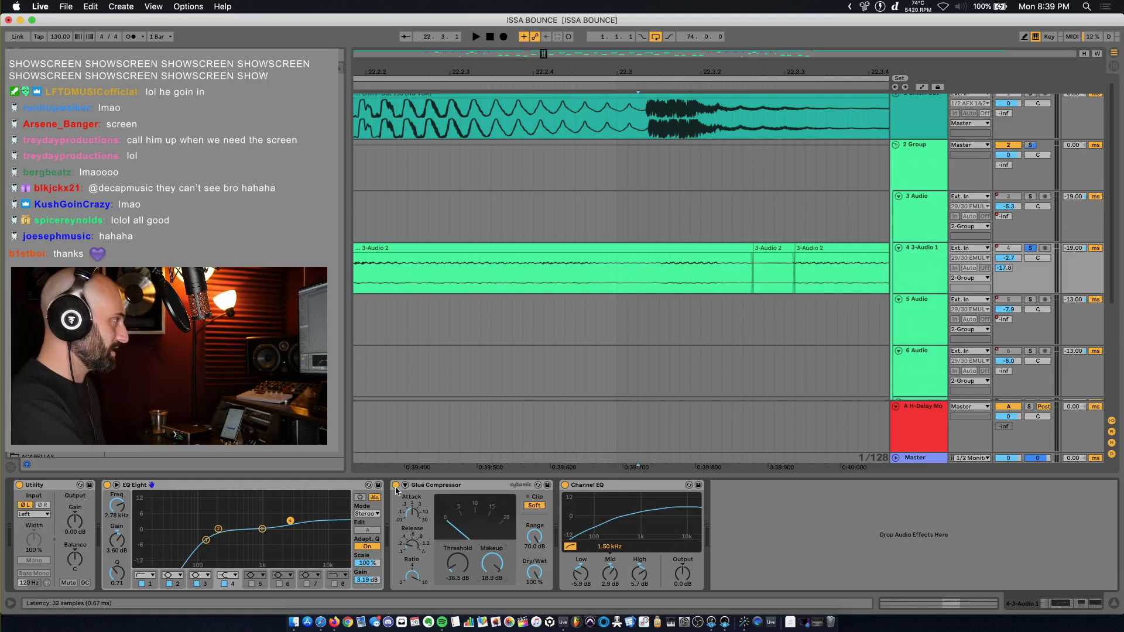
# Audition the 3-Audio 2 clip while re-enabling EQ Eight, Glue Compressor and Channel EQ one after another.
pyautogui.click(621, 490)
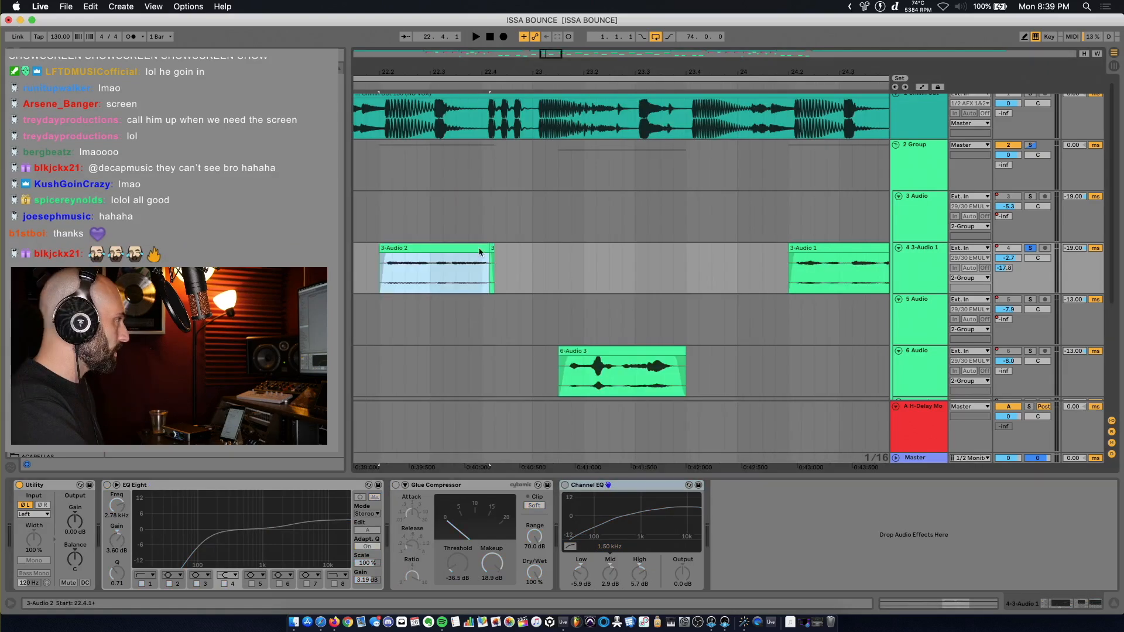
pyautogui.press('space')
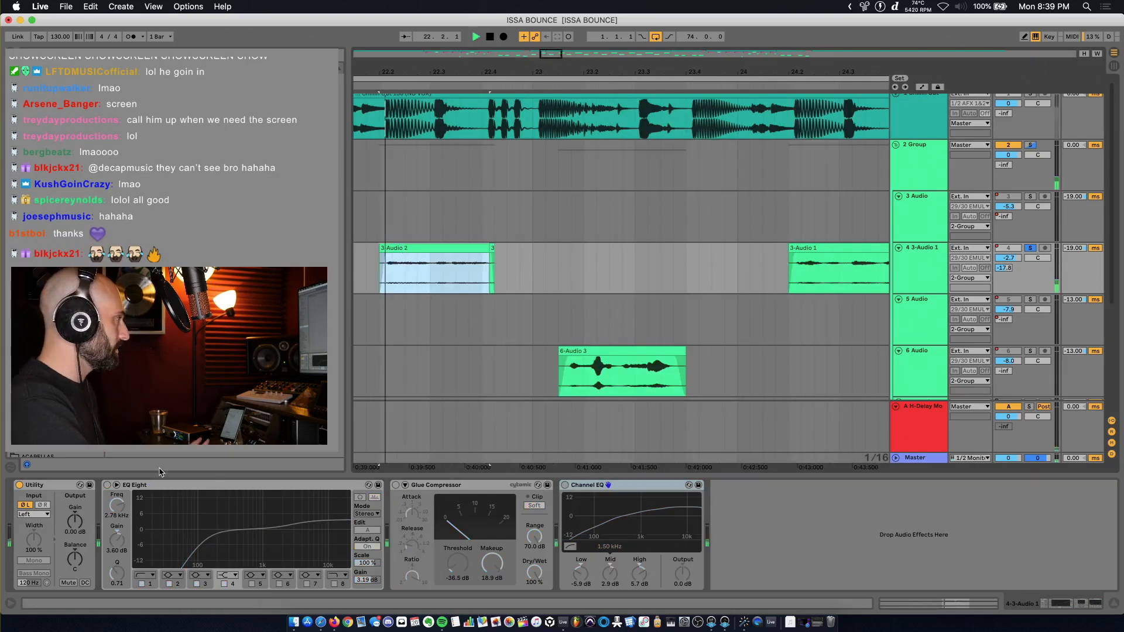
pyautogui.click(107, 485)
pyautogui.press('space')
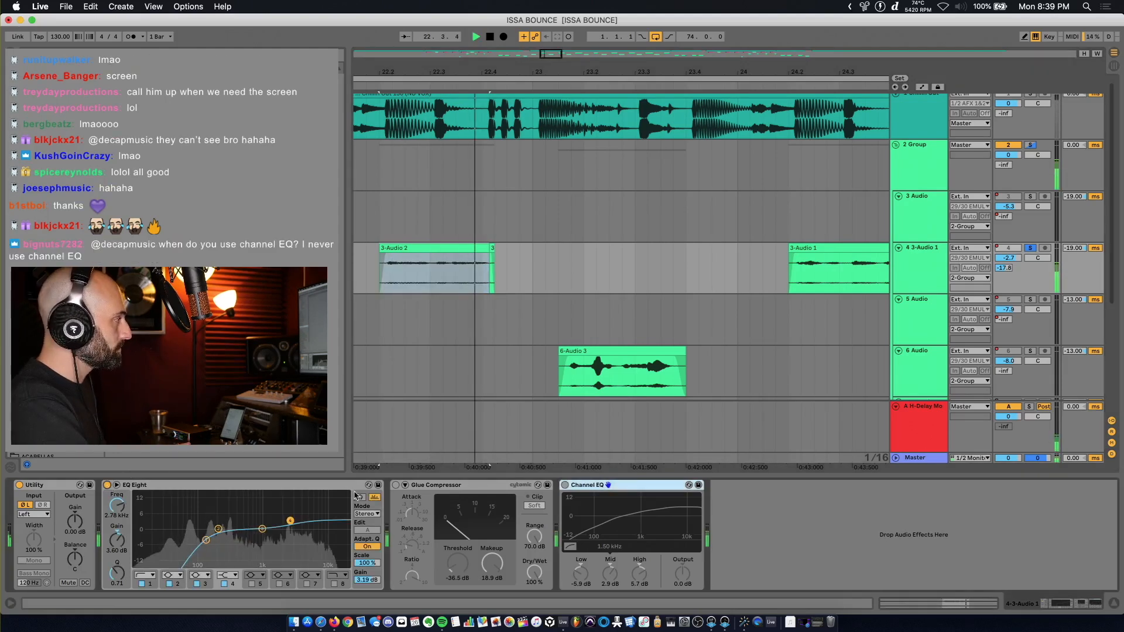
pyautogui.press('space')
pyautogui.click(395, 485)
pyautogui.press('space')
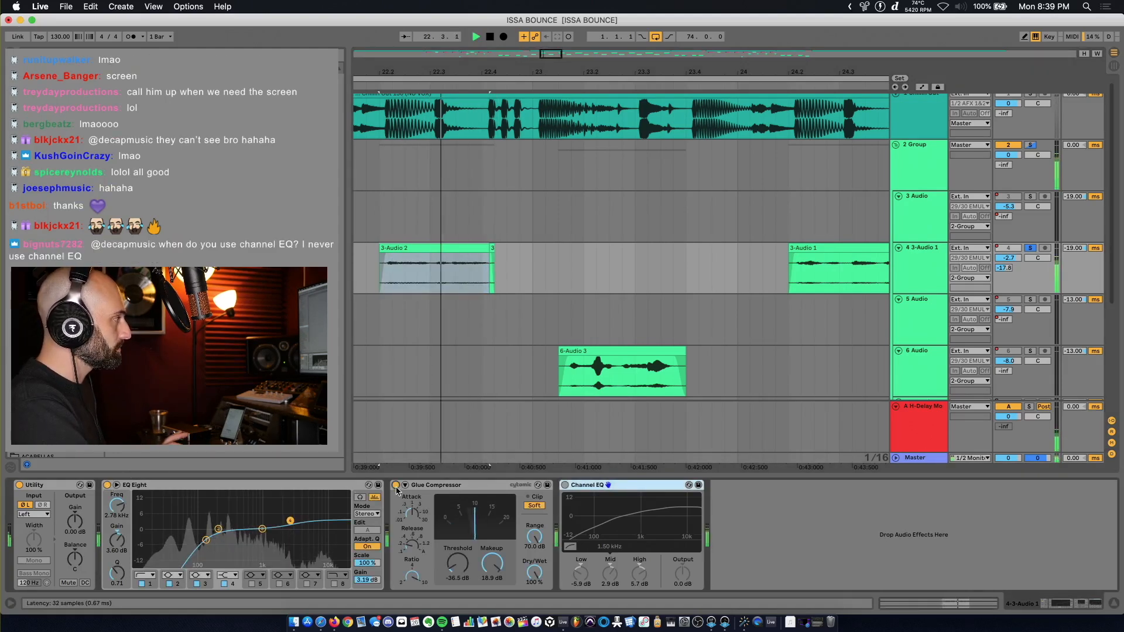
pyautogui.click(565, 485)
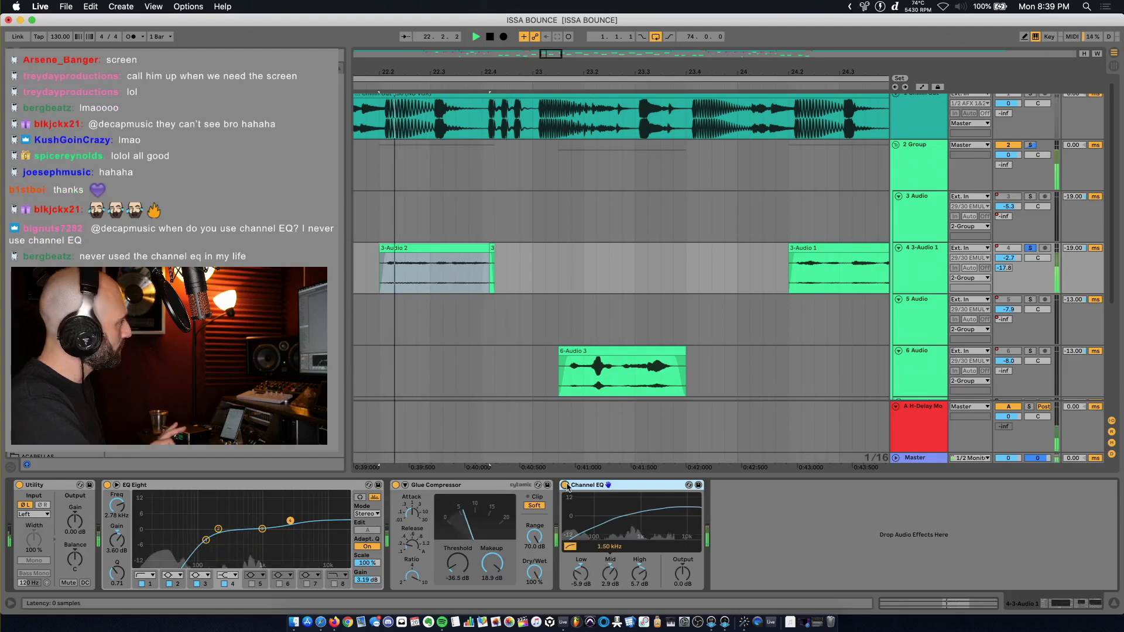
# Split out a section about 0.04 s long just before 22.3.3 in the 3-Audio 2 clip and lower its clip gain to -9.25 dB.
pyautogui.click(434, 279)
pyautogui.press('space')
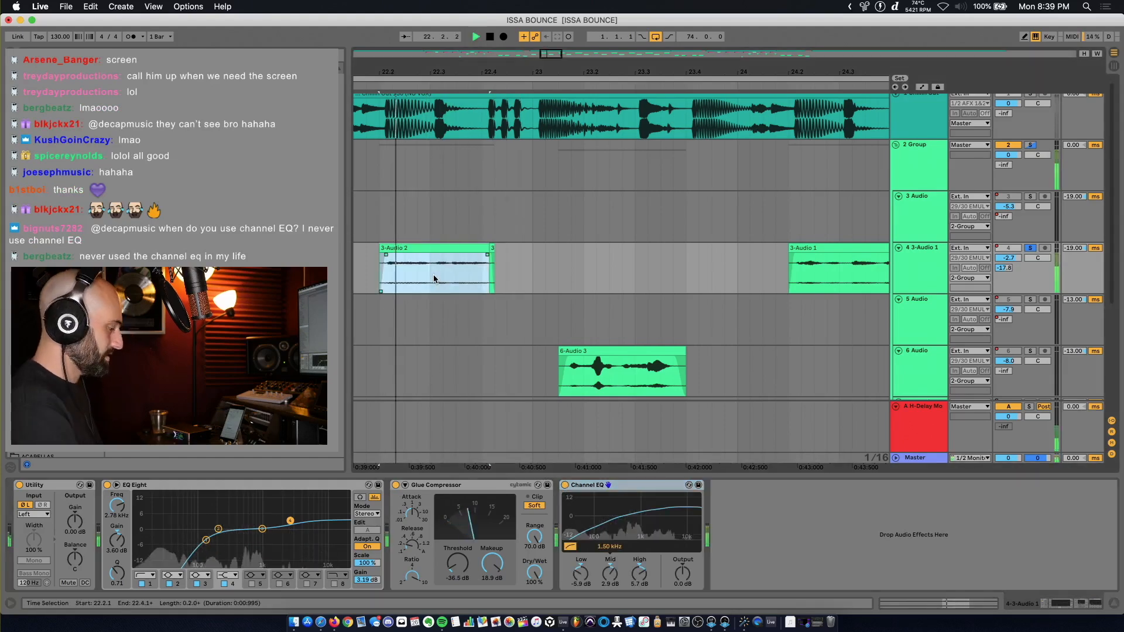
pyautogui.press('+')
pyautogui.press('+')
pyautogui.press('+')
pyautogui.press('space')
pyautogui.click(375, 270)
pyautogui.press('space')
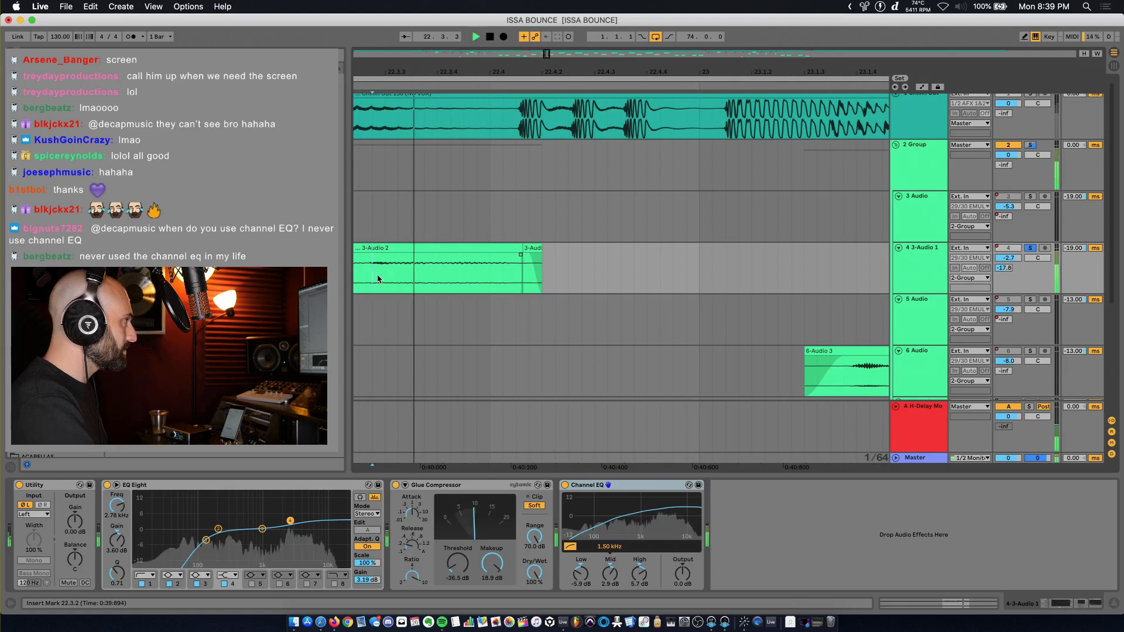
pyautogui.press('space')
pyautogui.keyDown('shift'); pyautogui.click(385, 281); pyautogui.keyUp('shift')
pyautogui.press('z')
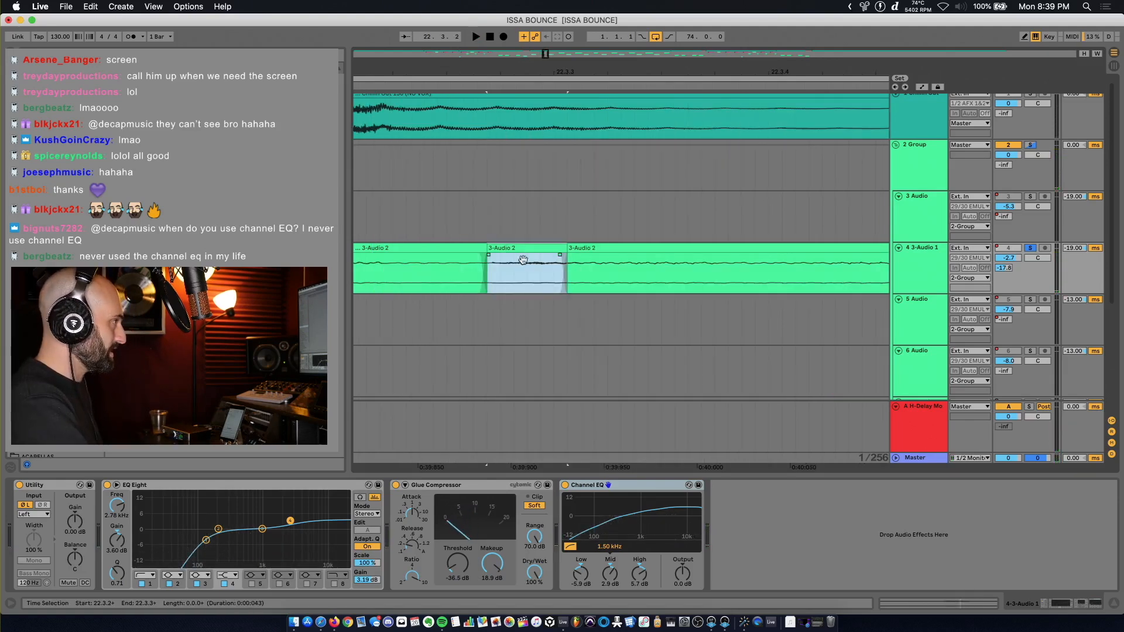
pyautogui.press('super+e')
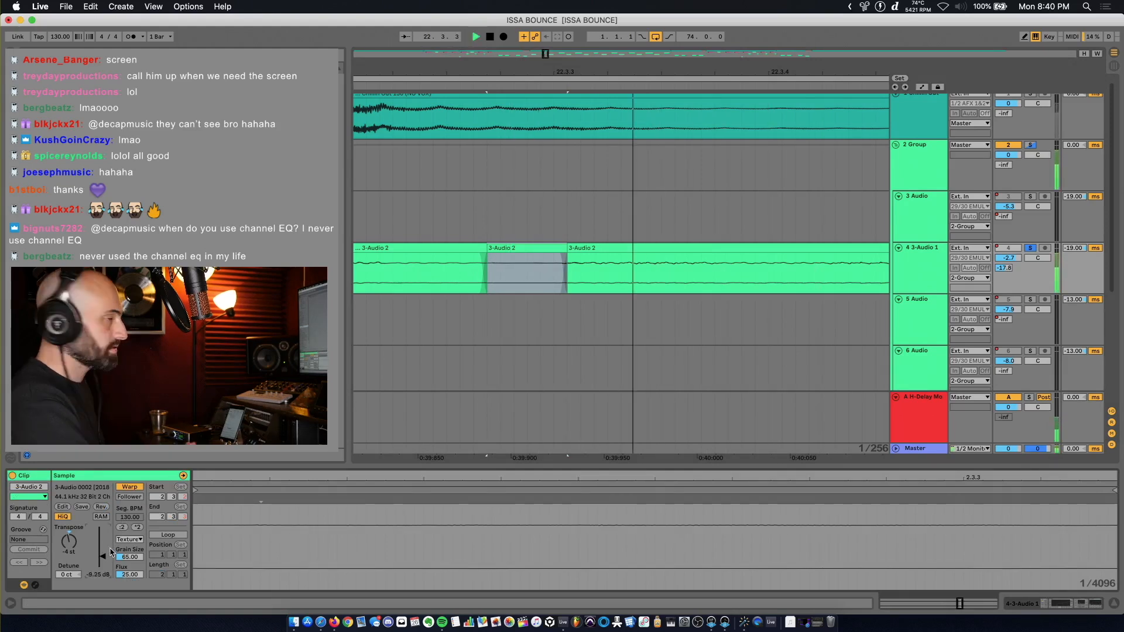
pyautogui.press('space')
# Play the edited 3-Audio 2 phrase from 22.2.1 to check the reduced section.
pyautogui.click(459, 273)
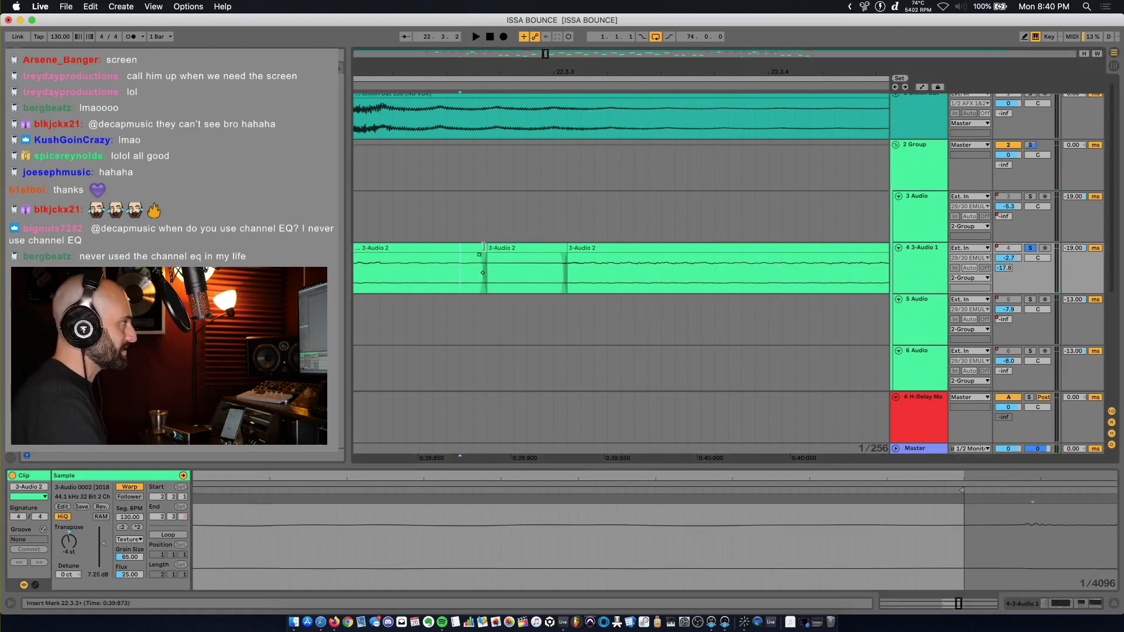
pyautogui.press('x')
pyautogui.click(388, 285)
pyautogui.press('space')
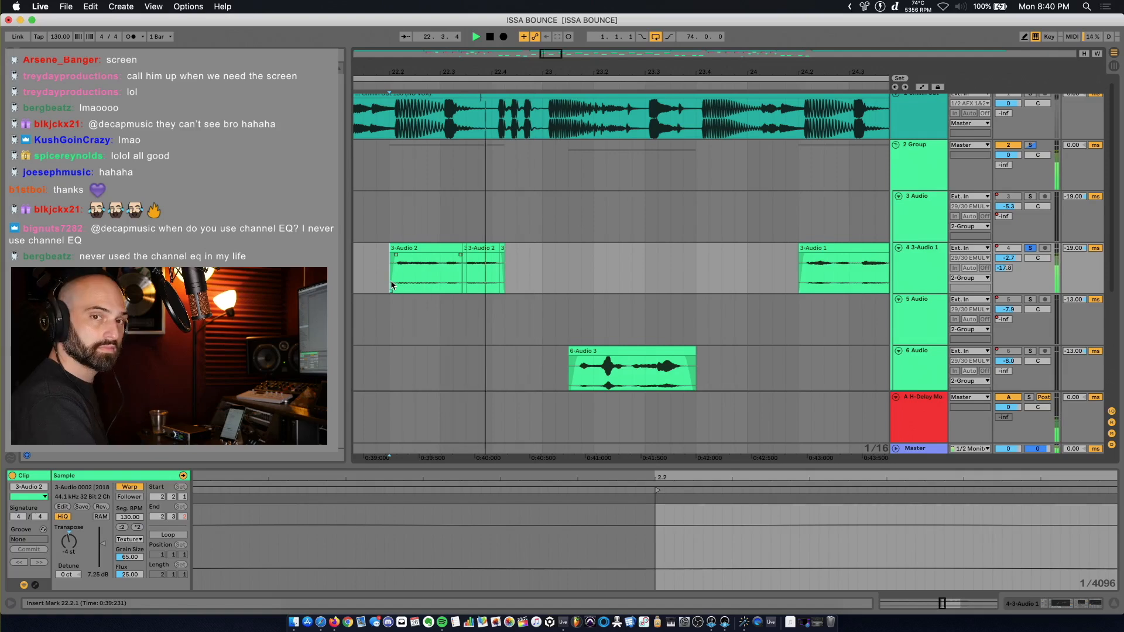
# Add OTT after the Channel EQ and set its output gains to 15.0 dB high, 6.80 dB mid and -5.40 dB low.
pyautogui.hotkey('shift', 'Tab')
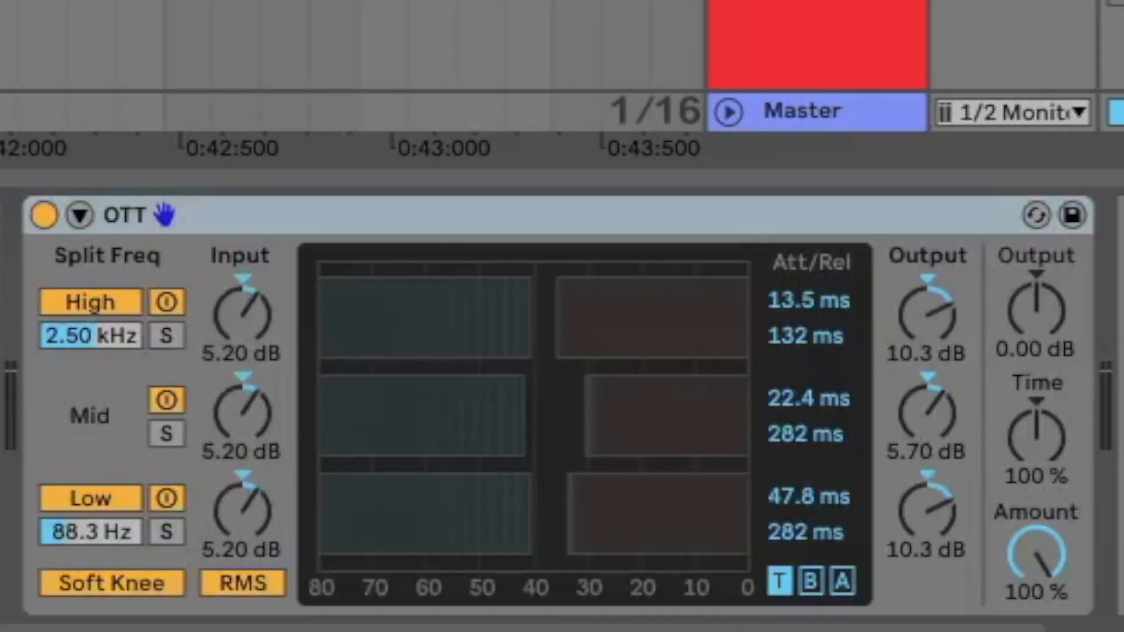
pyautogui.press('space')
pyautogui.click(948, 545)
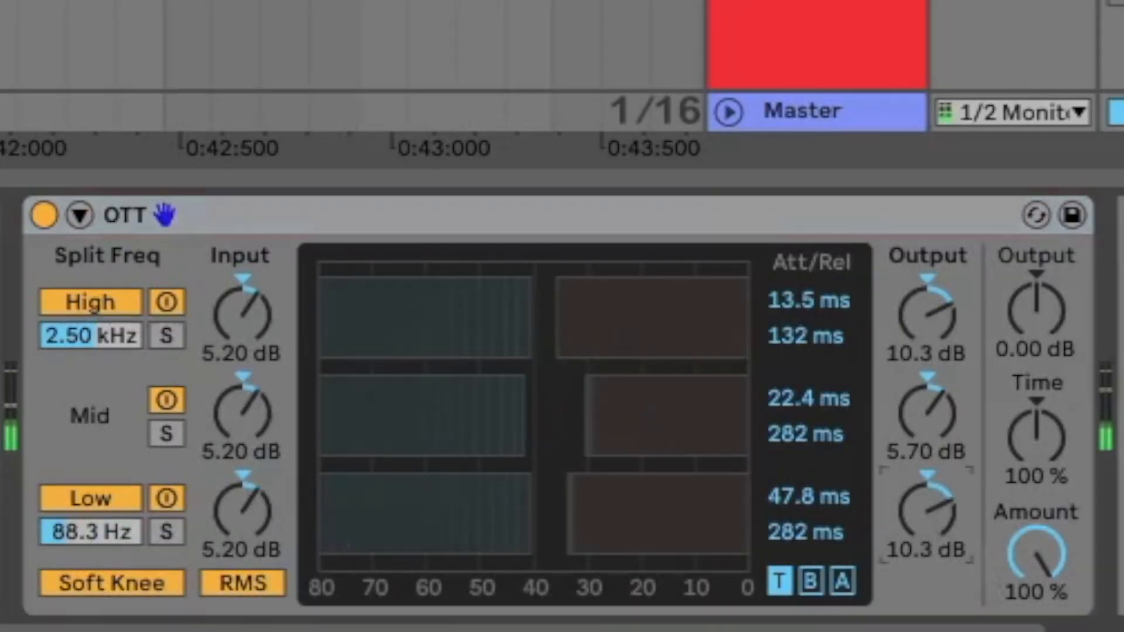
pyautogui.moveTo(948, 544); pyautogui.dragTo(942, 450)
pyautogui.moveTo(943, 300); pyautogui.dragTo(962, 416)
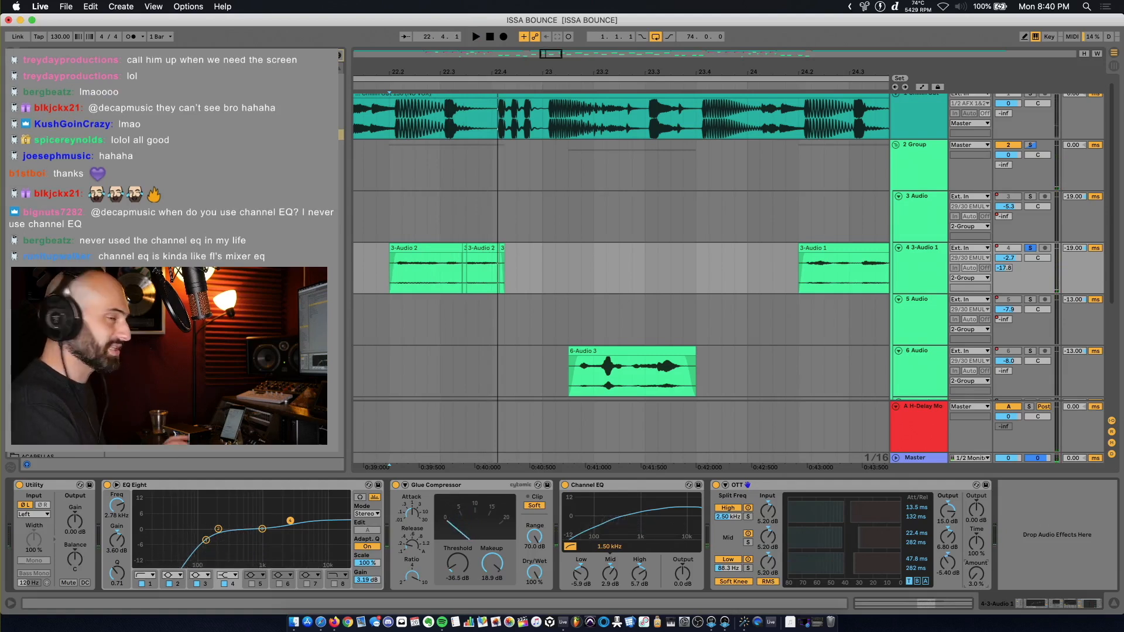
# Set the OTT amount to 38% while listening to the vocal phrase.
pyautogui.press('space')
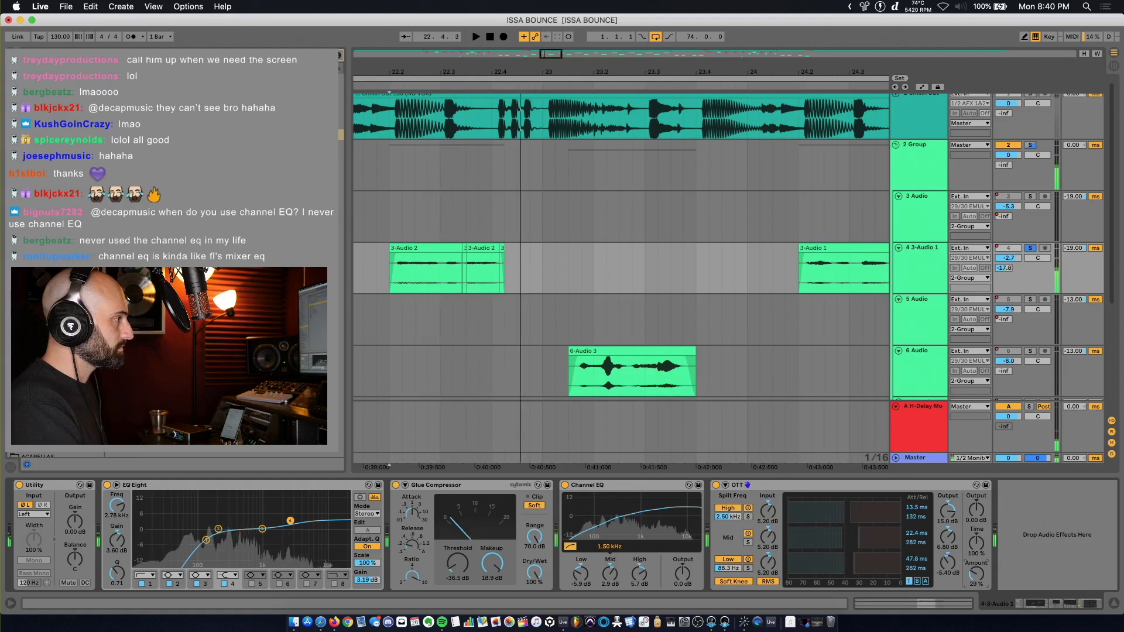
pyautogui.press('space')
pyautogui.press('space')
pyautogui.moveTo(977, 580); pyautogui.dragTo(978, 574)
pyautogui.press('space')
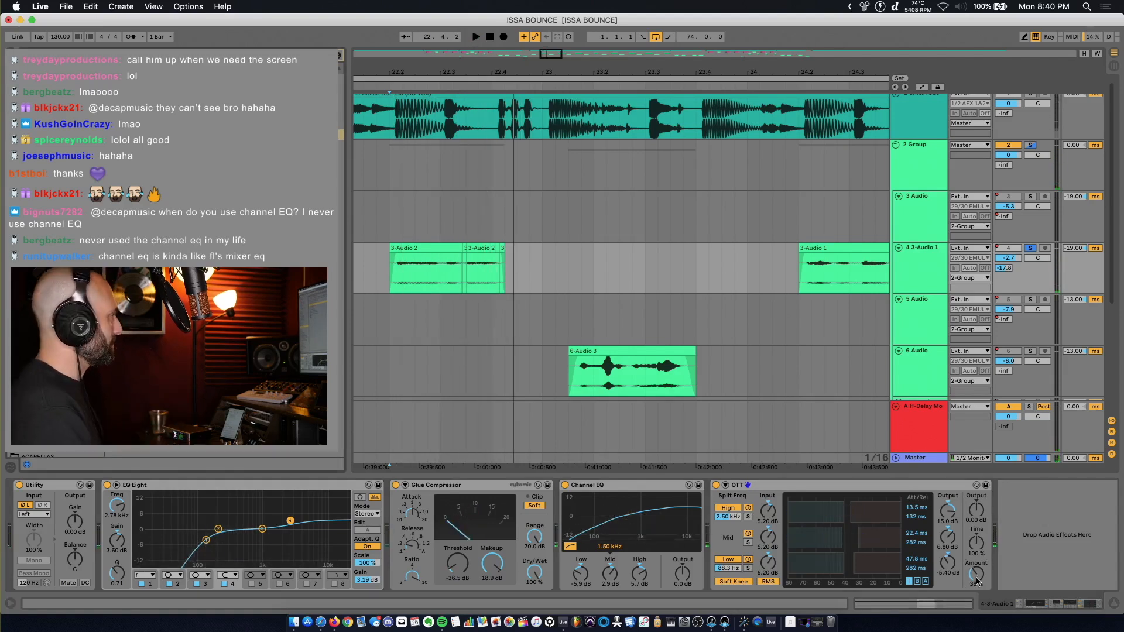
# Add a Glue Compressor after OTT and set its threshold to -40.0 dB and makeup gain to 20.0 dB.
pyautogui.write('glue')
pyautogui.press('Return')
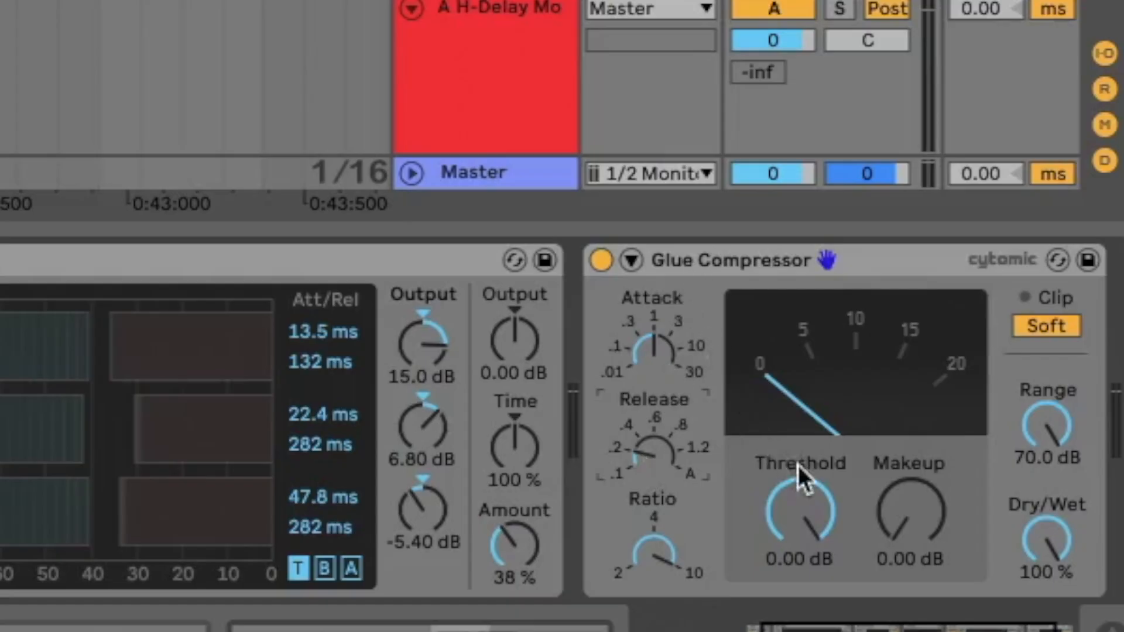
pyautogui.moveTo(806, 493); pyautogui.dragTo(807, 609)
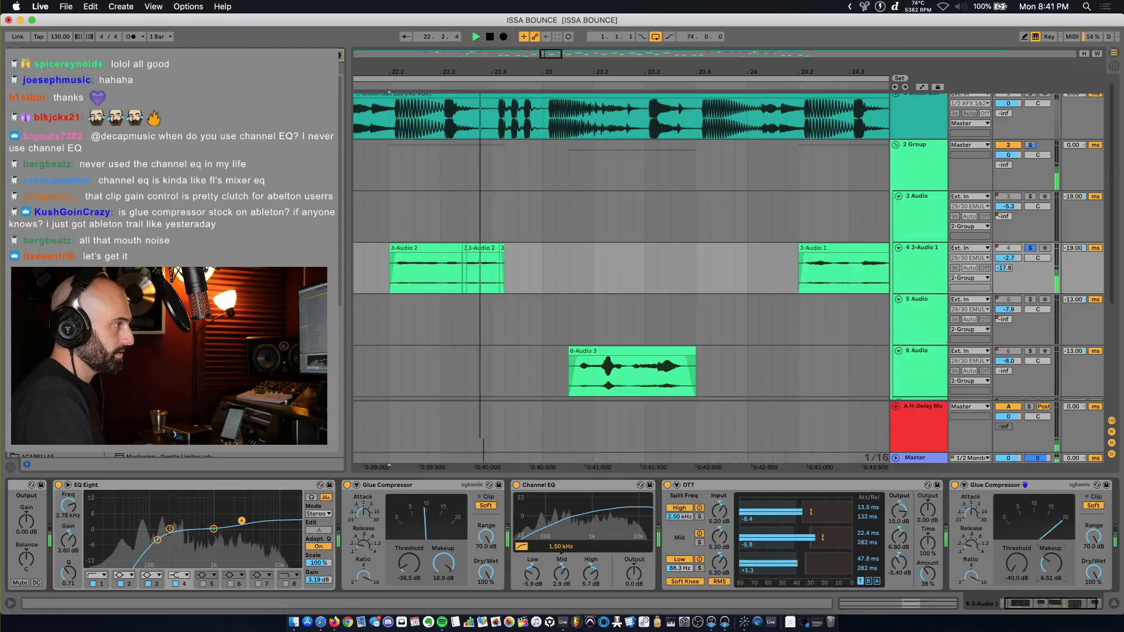
pyautogui.moveTo(910, 509); pyautogui.dragTo(910, 445)
pyautogui.moveTo(1052, 563); pyautogui.dragTo(1051, 527)
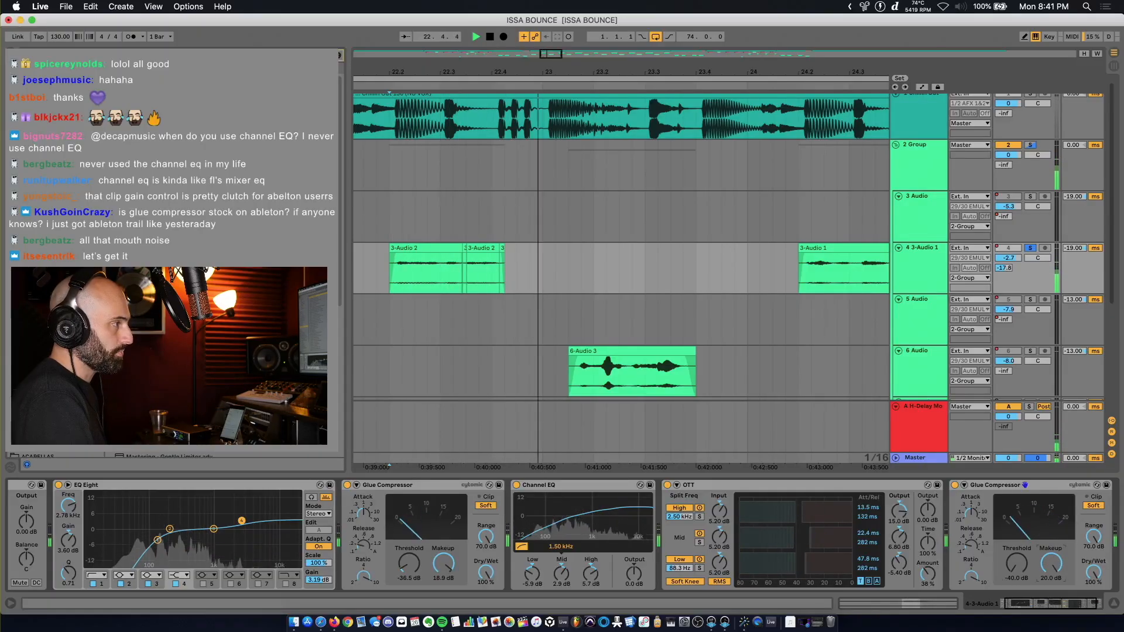
# Pull the second Glue Compressor's Dry/Wet down to 0% and bring it up to 41% while listening.
pyautogui.press('space')
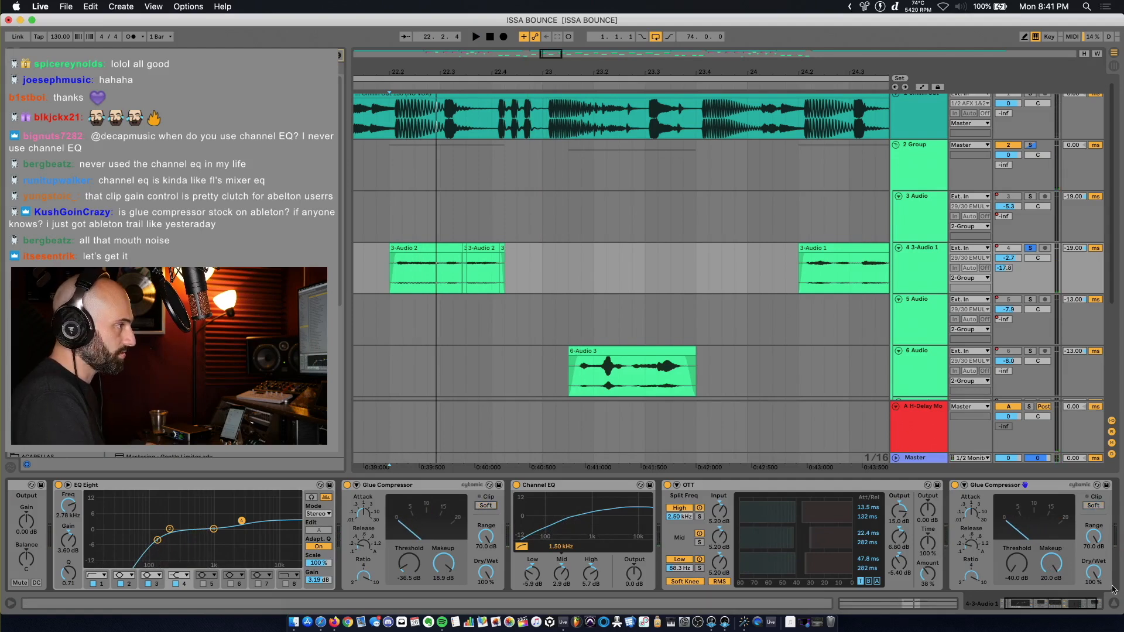
pyautogui.moveTo(1094, 573); pyautogui.dragTo(1094, 626)
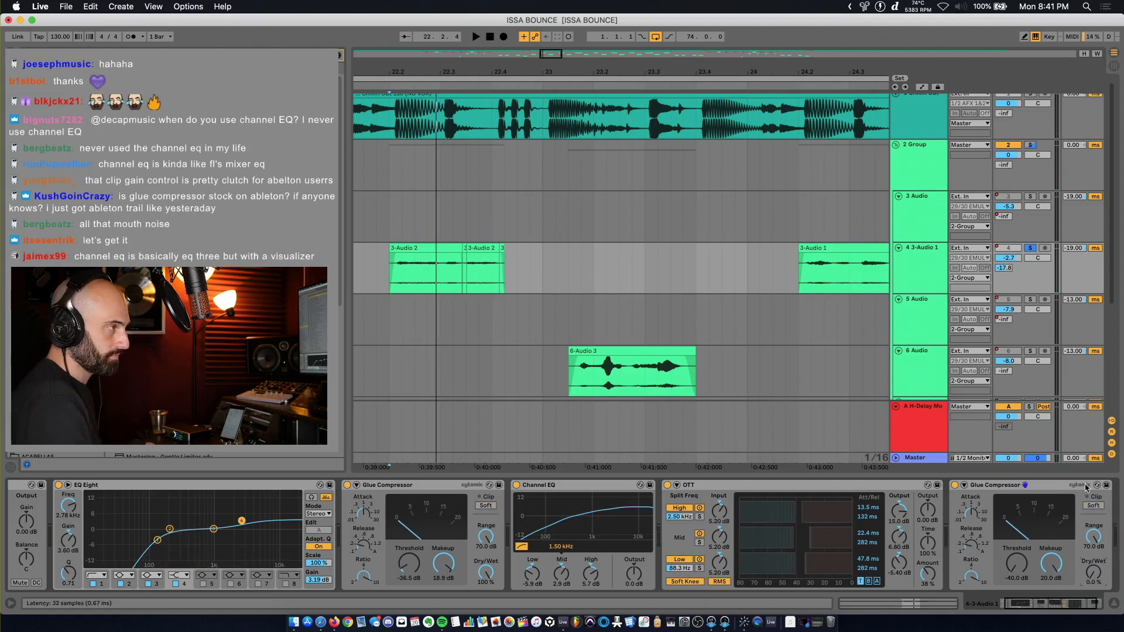
pyautogui.press('space')
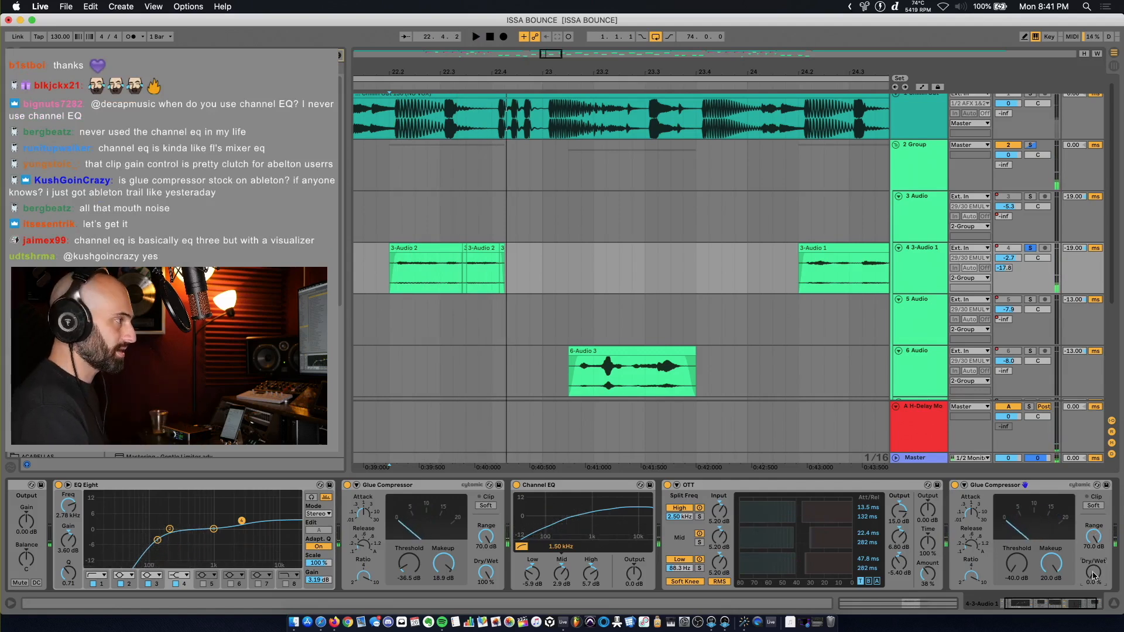
pyautogui.moveTo(1094, 577); pyautogui.dragTo(1093, 553)
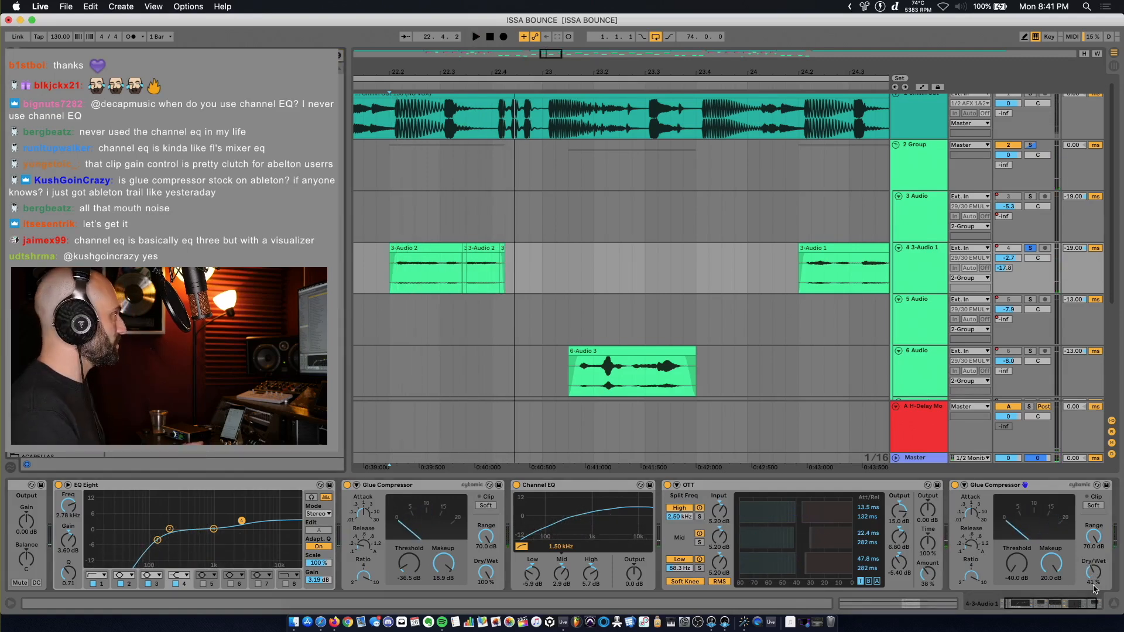
# Add a final Channel EQ with low 4.1, mid 2.7 at 2.06 kHz and high 2.2 dB, and reduce the preceding Glue Compressor's Dry/Wet to 24%.
pyautogui.moveTo(1047, 574); pyautogui.dragTo(1048, 569)
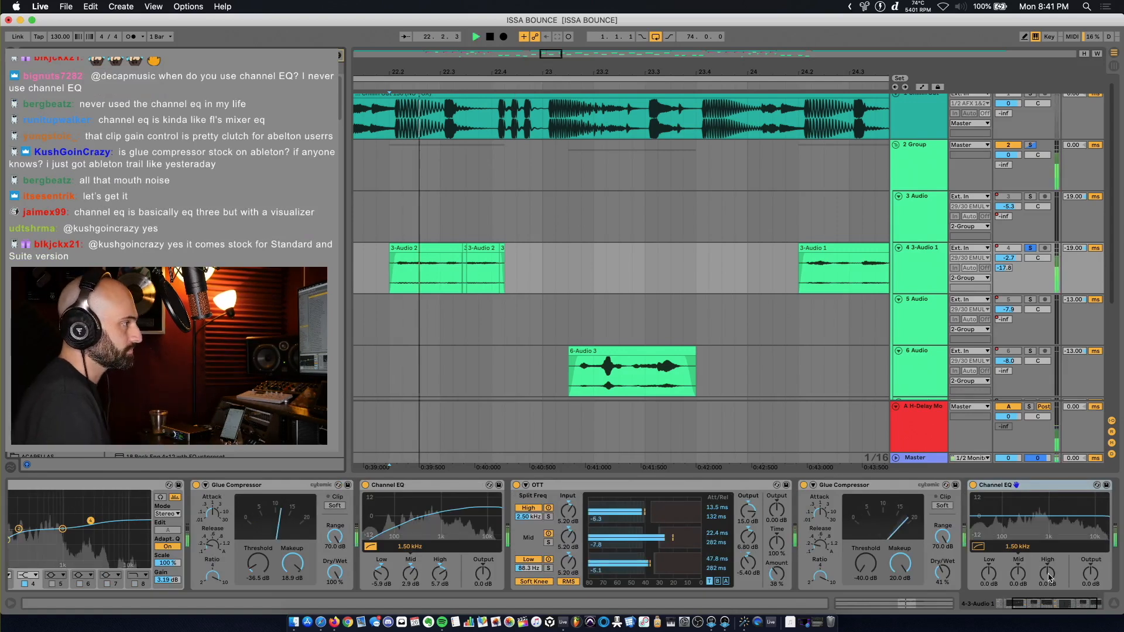
pyautogui.moveTo(937, 576); pyautogui.dragTo(943, 582)
pyautogui.moveTo(1052, 582); pyautogui.dragTo(1052, 579)
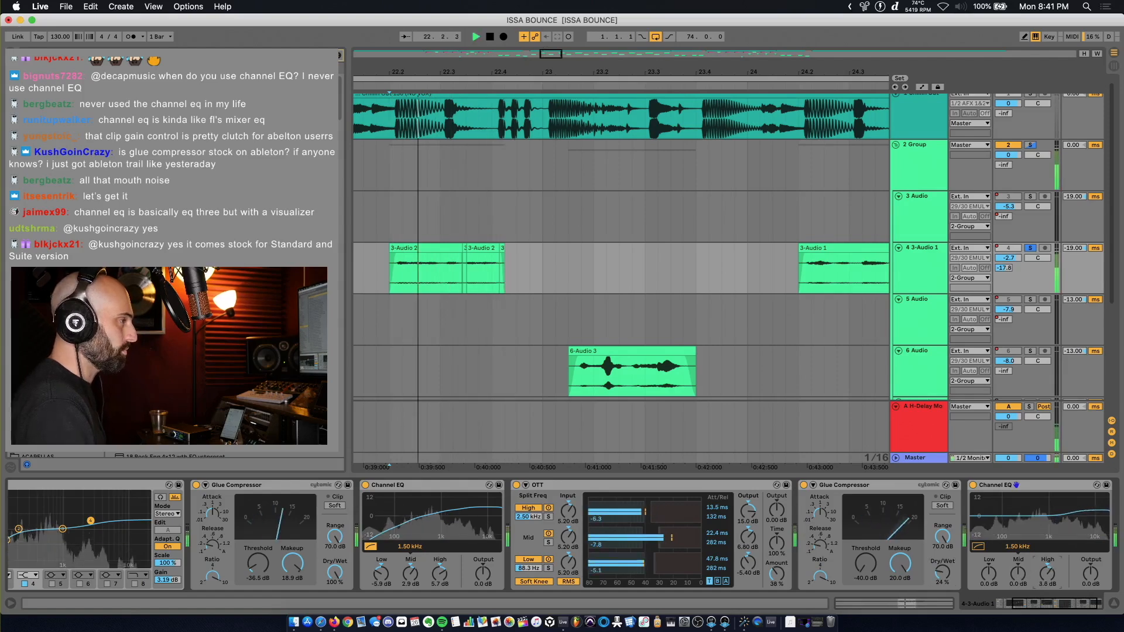
pyautogui.press('space')
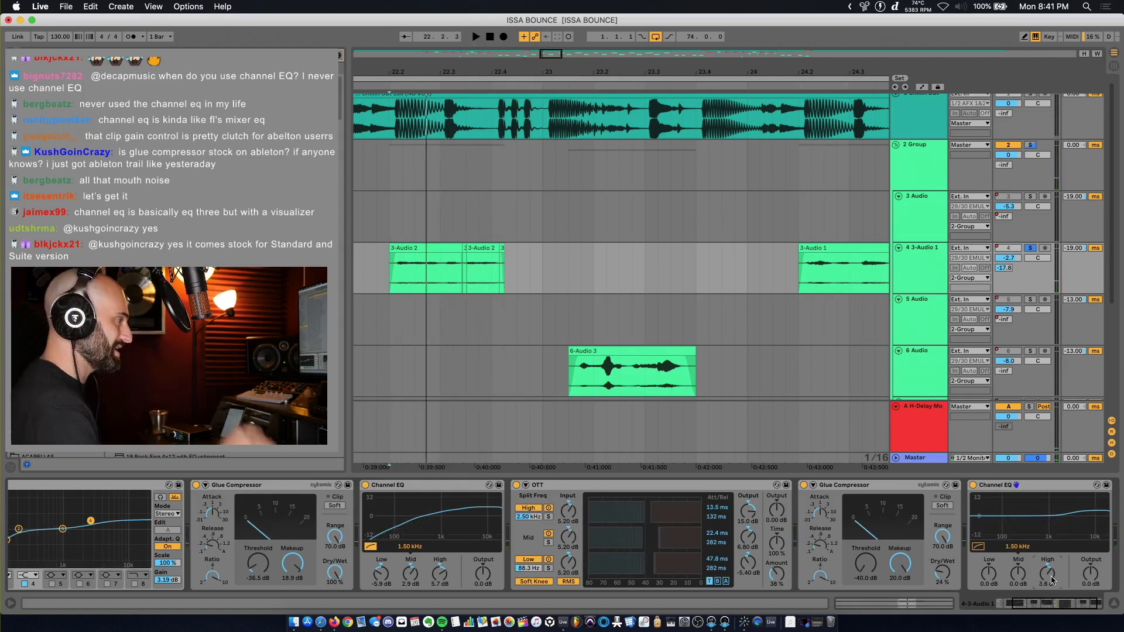
pyautogui.press('space')
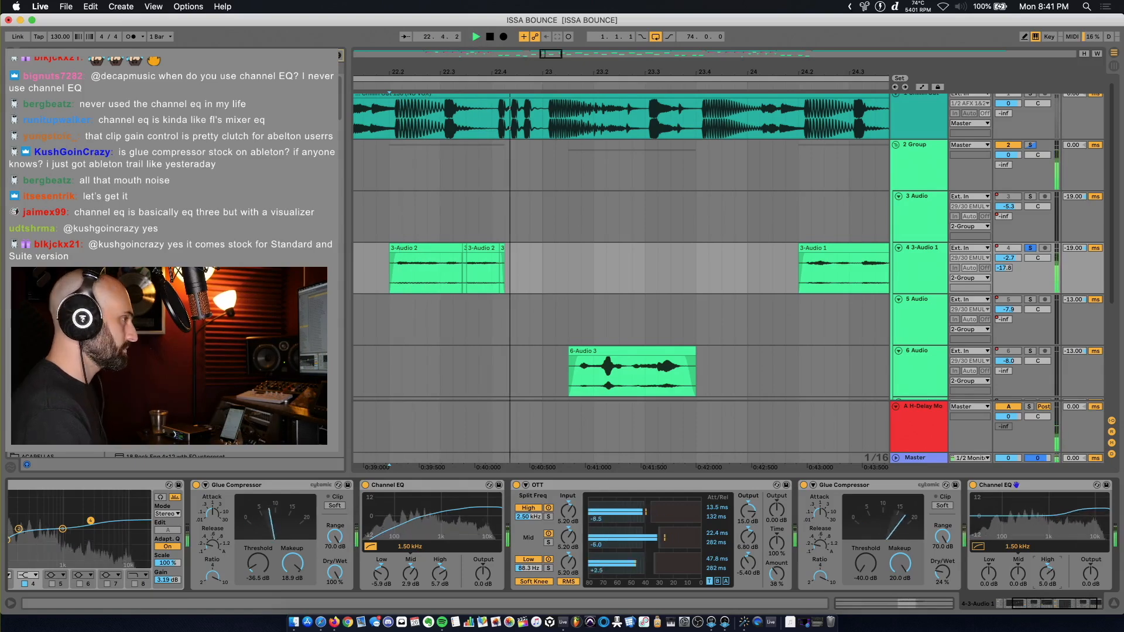
pyautogui.moveTo(1017, 573); pyautogui.dragTo(989, 583)
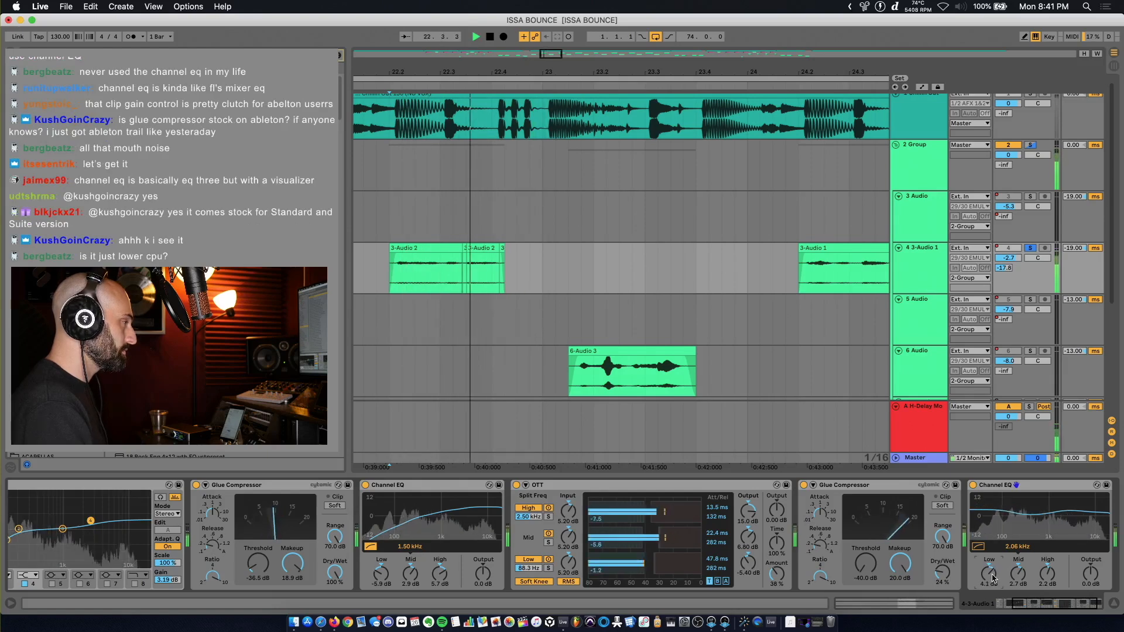
pyautogui.press('space')
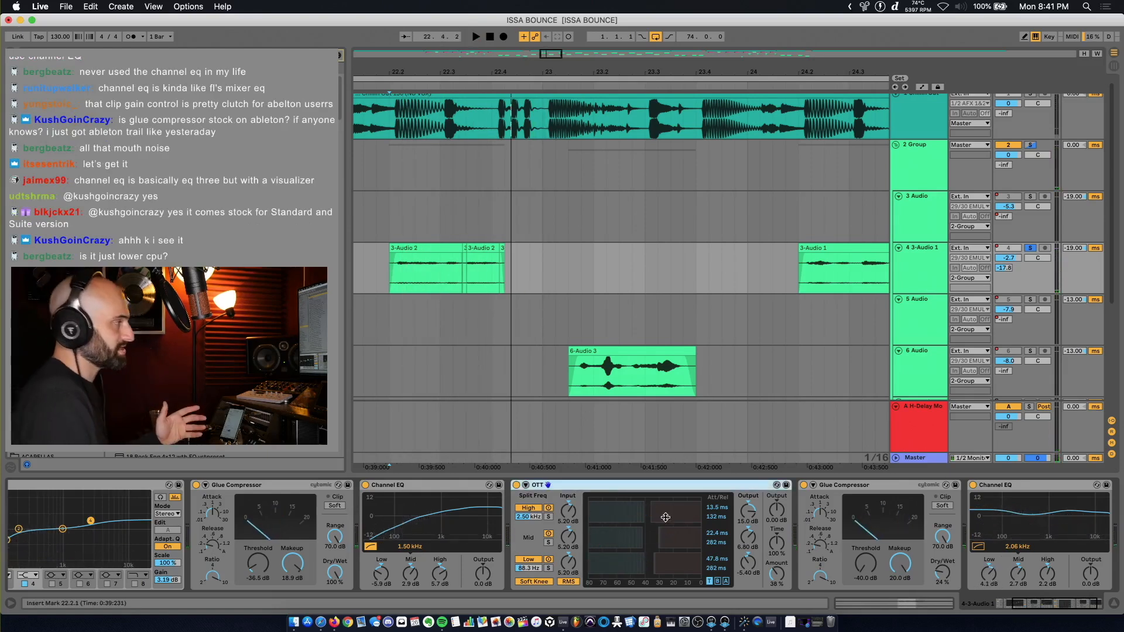
# Group every effect after Utility into one rack and compare playback with the rack bypassed and enabled.
pyautogui.hscroll(-5, 665, 517)
pyautogui.press('super+a')
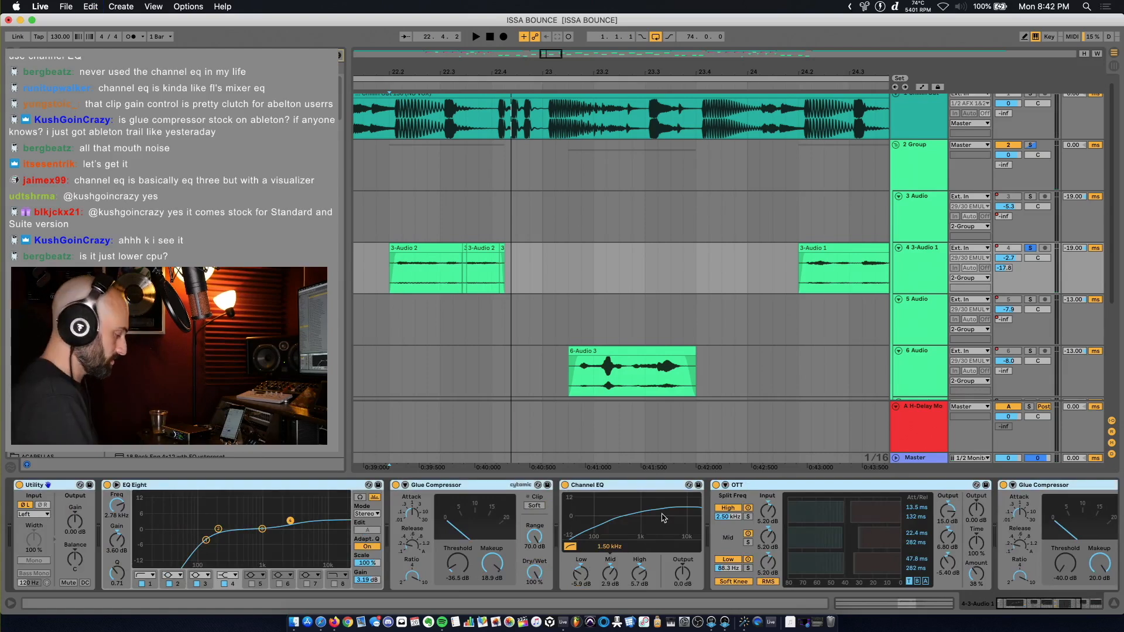
pyautogui.press('super+g')
pyautogui.click(18, 487)
pyautogui.press('space')
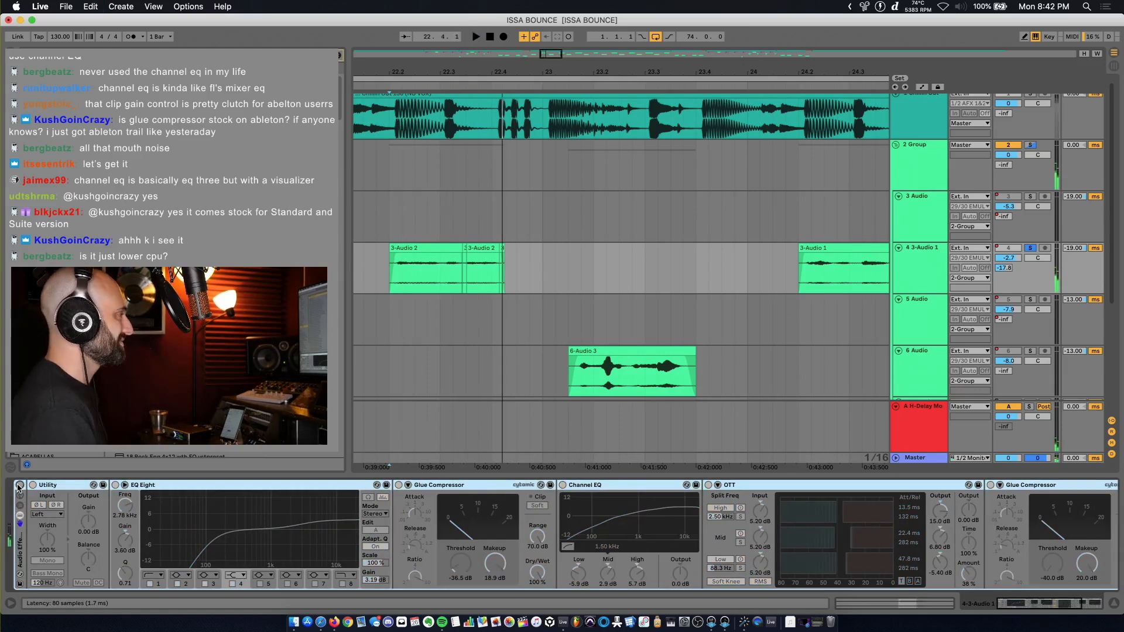
pyautogui.click(18, 488)
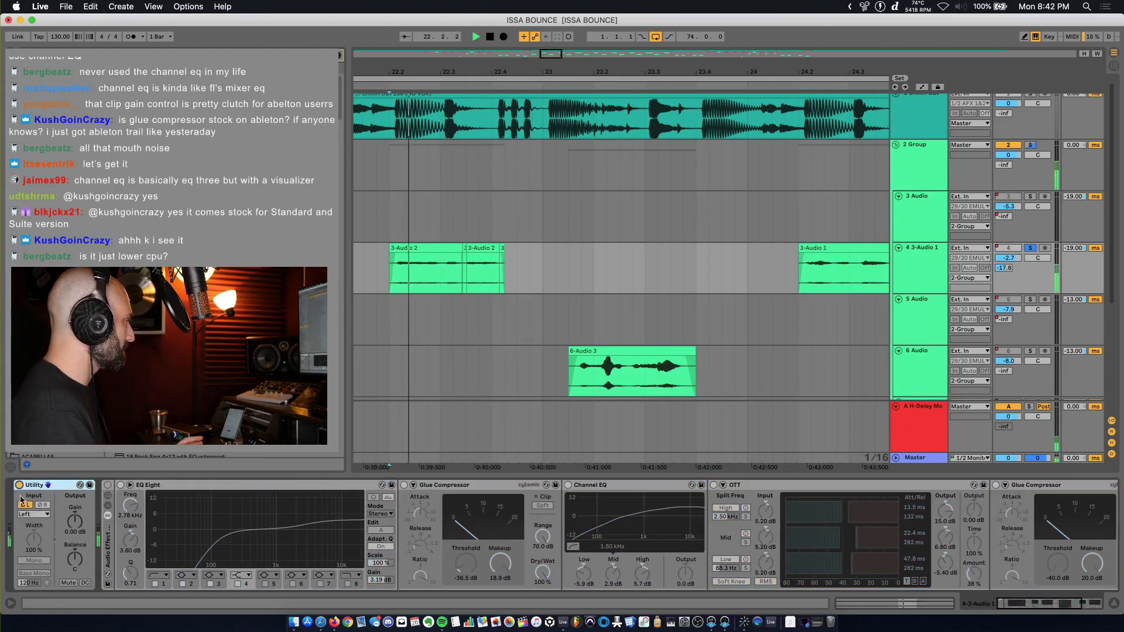
pyautogui.click(107, 487)
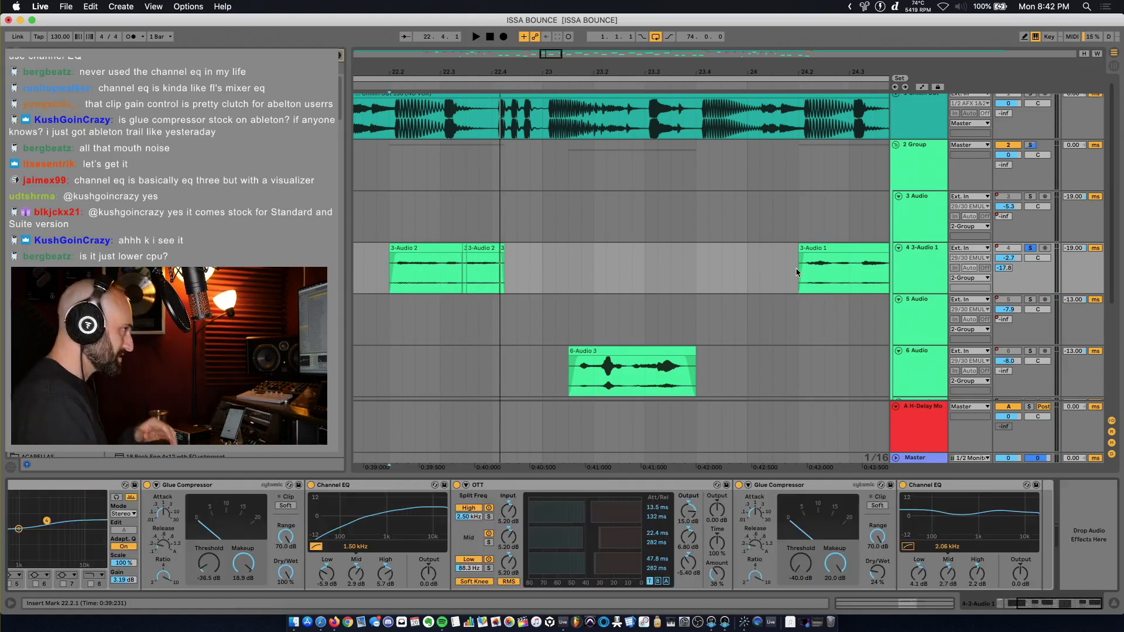
# Audition the 3-Audio 1 clip at 24.2.1 through the full effects chain.
pyautogui.click(795, 268)
pyautogui.press('space')
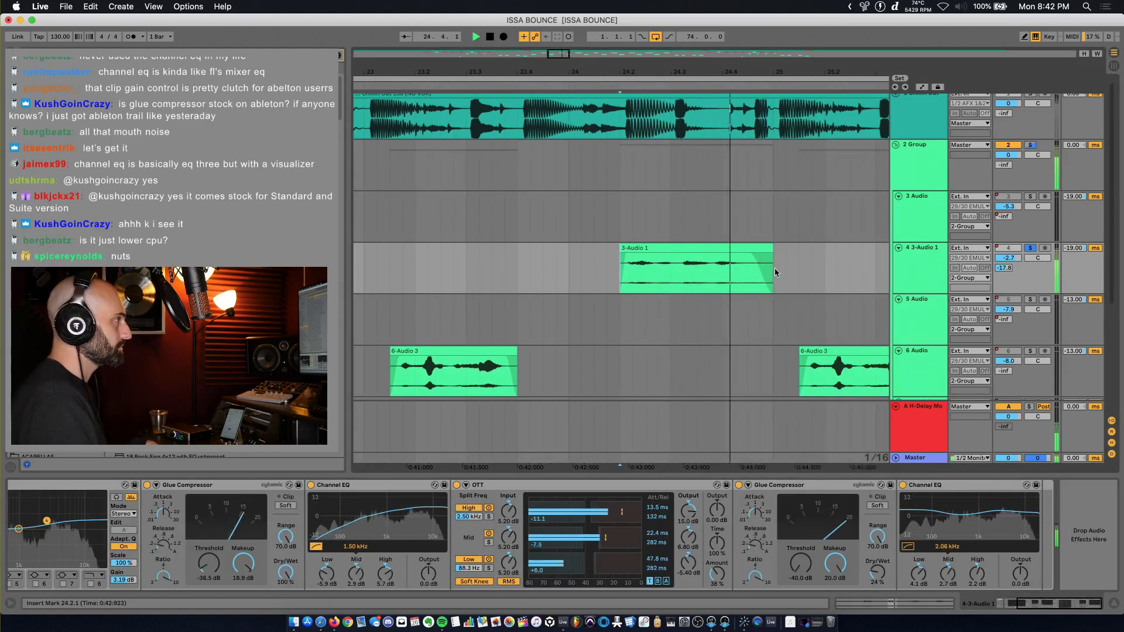
pyautogui.press('space')
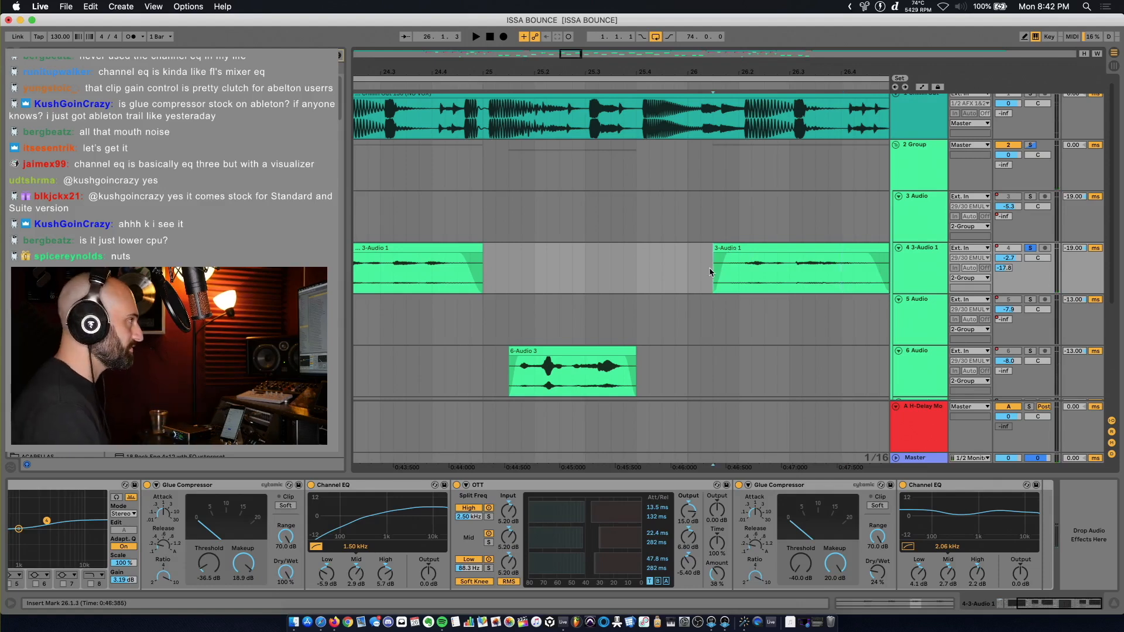
# Trim the start of the 3-Audio 1 clip in bar 26 to 26.2.1 and audition it.
pyautogui.moveTo(711, 272); pyautogui.dragTo(739, 258)
pyautogui.press('space')
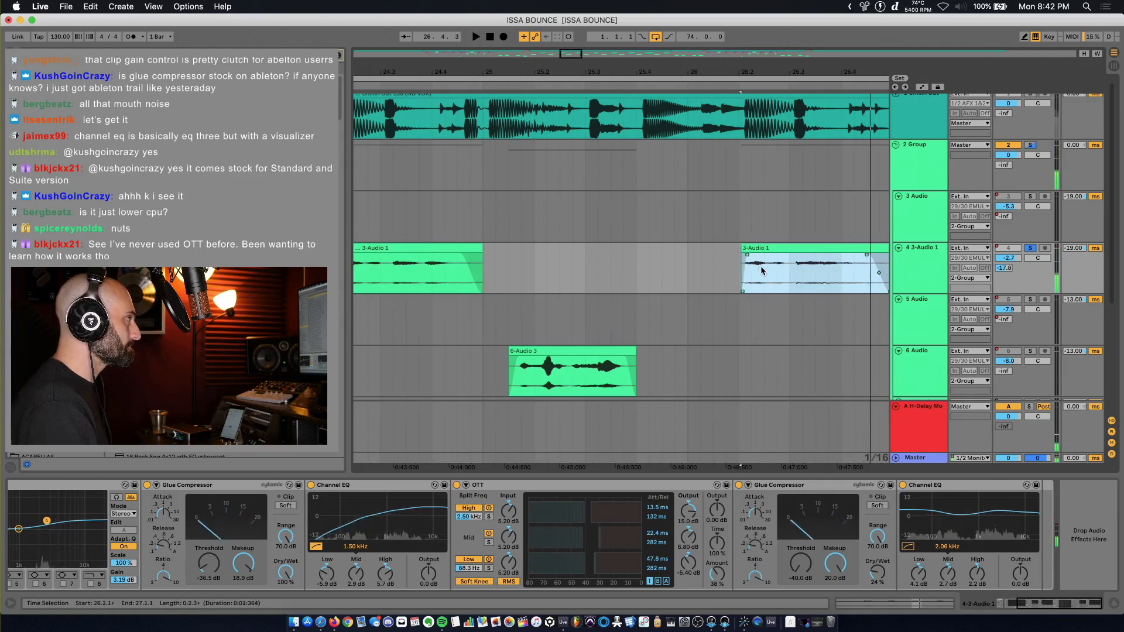
pyautogui.click(763, 272)
pyautogui.click(740, 273)
pyautogui.press('space')
# Split the 3-Audio 1 clip at 26.2.3 and lower the first piece's clip gain to -11.9 dB during playback.
pyautogui.press('+')
pyautogui.press('+')
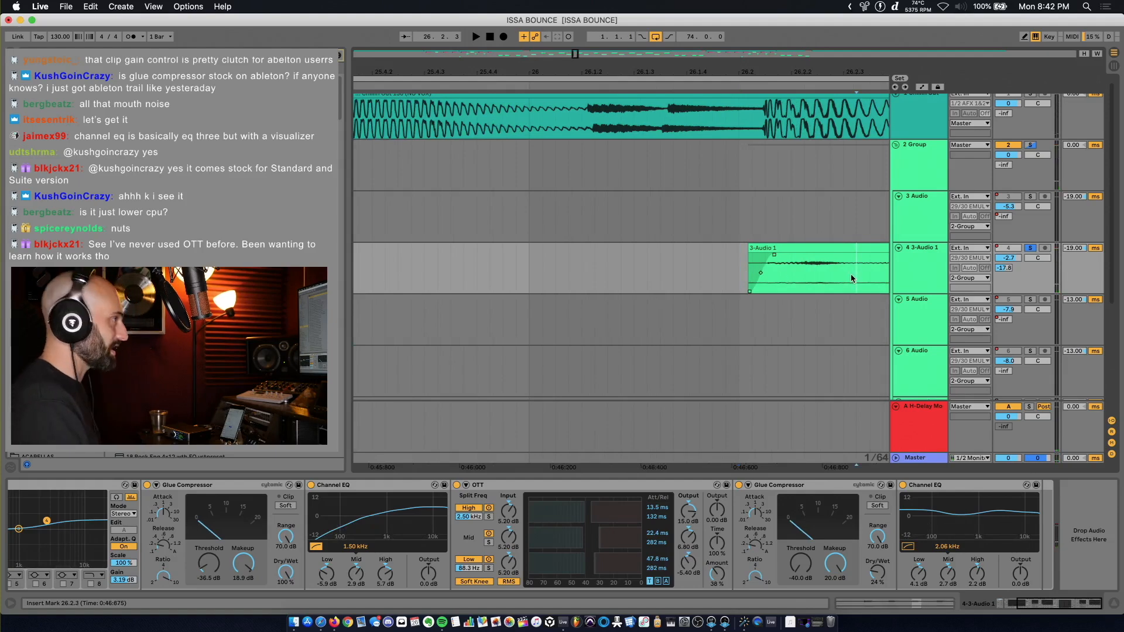
pyautogui.press('super+e')
pyautogui.doubleClick(831, 247)
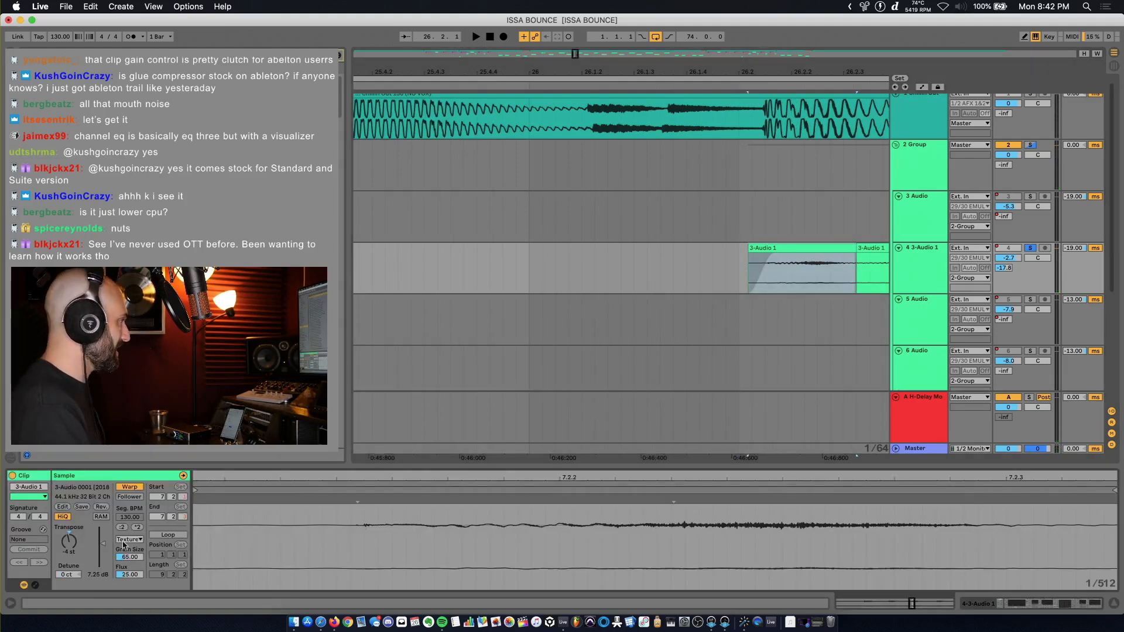
pyautogui.press('space')
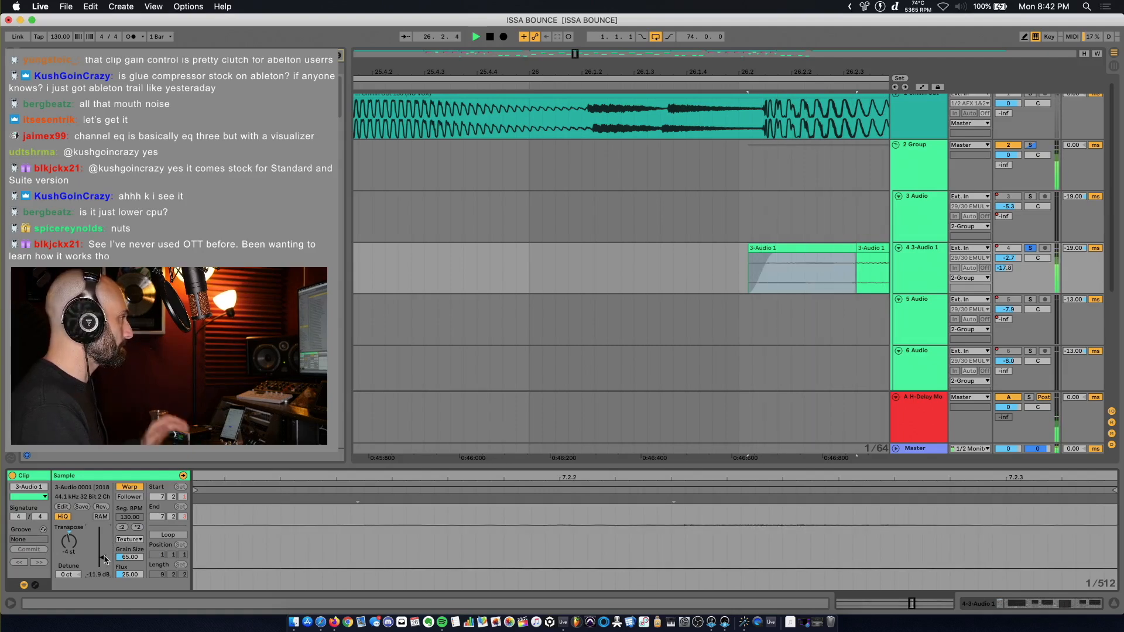
pyautogui.click(657, 267)
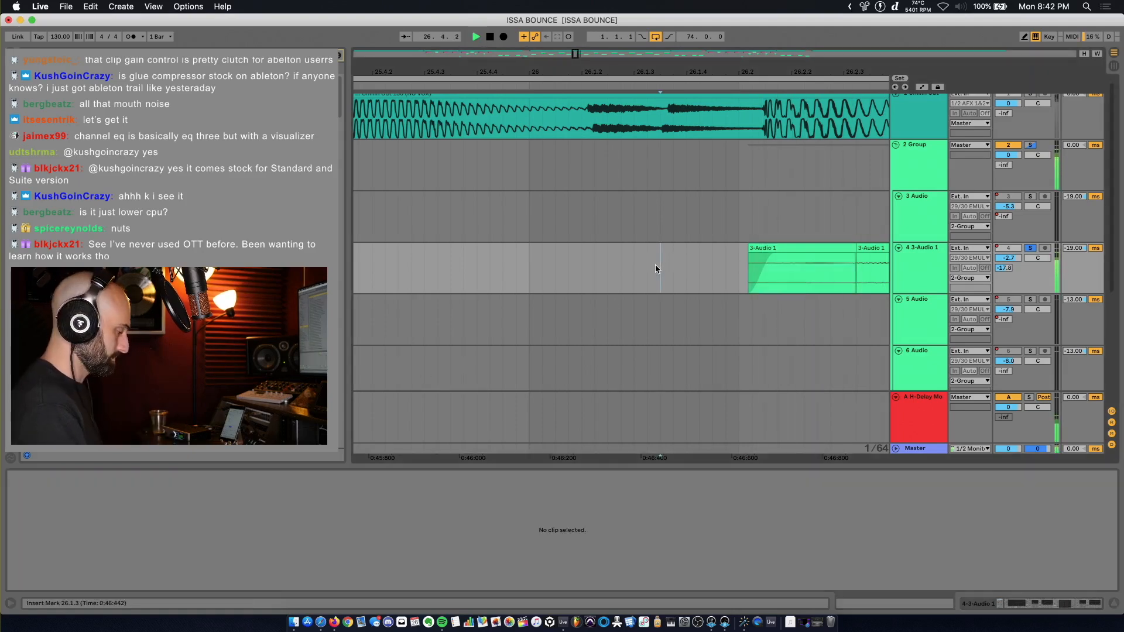
# Split off the clip's tail at about 26.4.1, set its gain to -16.4 dB and trim its end to about 26.4.3.
pyautogui.press('-')
pyautogui.hscroll(5, 678, 284)
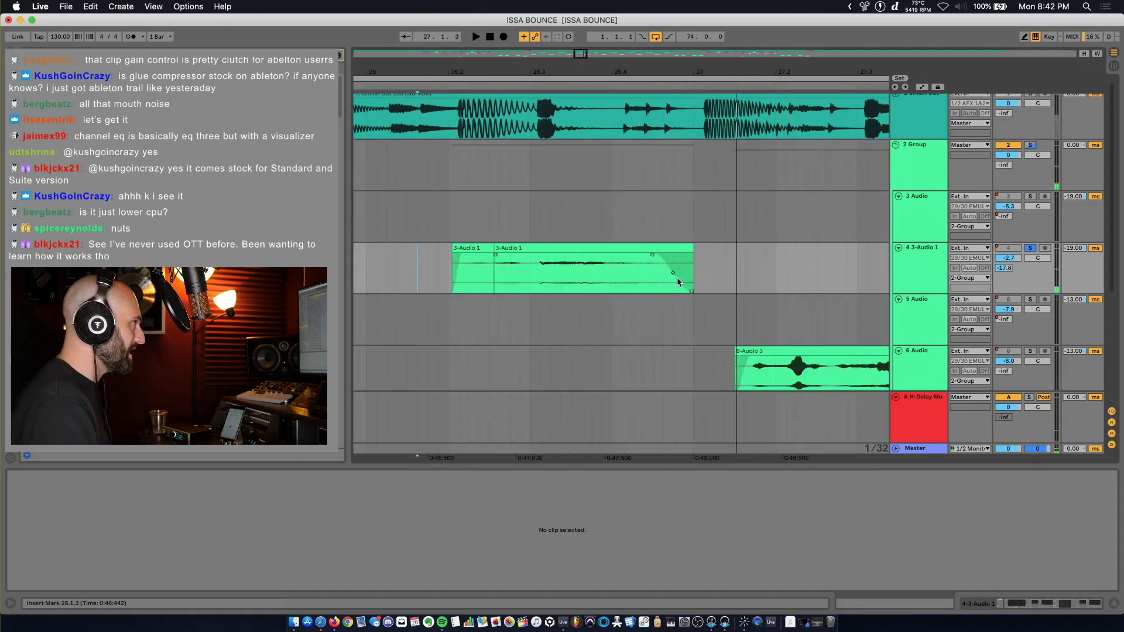
pyautogui.click(622, 272)
pyautogui.press('super+e')
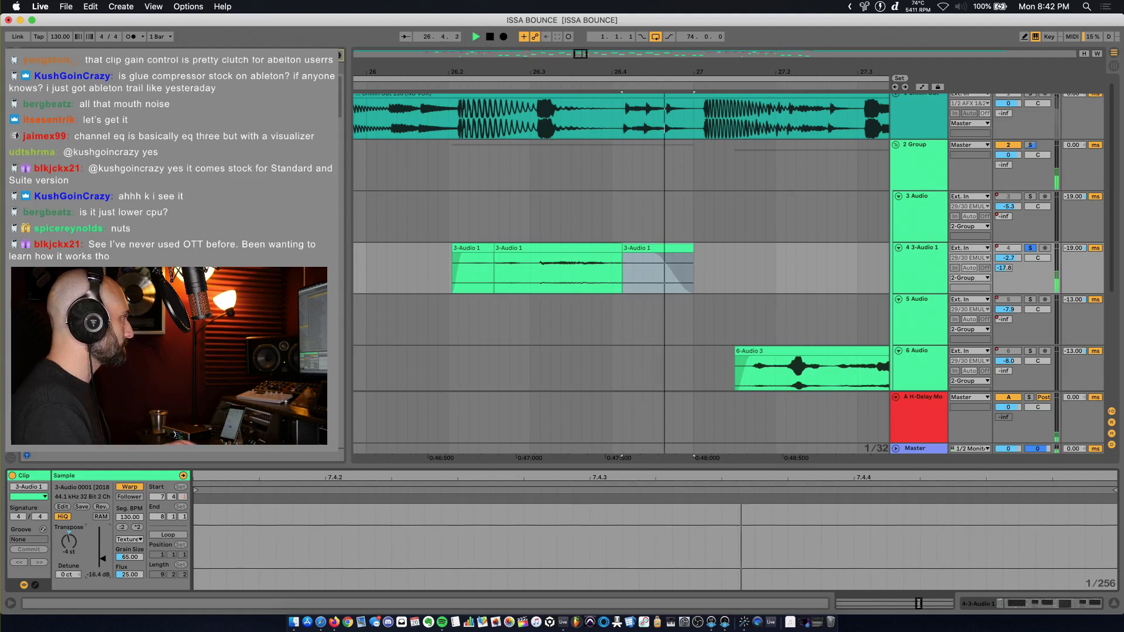
pyautogui.press('space')
pyautogui.moveTo(690, 250); pyautogui.dragTo(657, 250)
pyautogui.click(439, 281)
pyautogui.press('space')
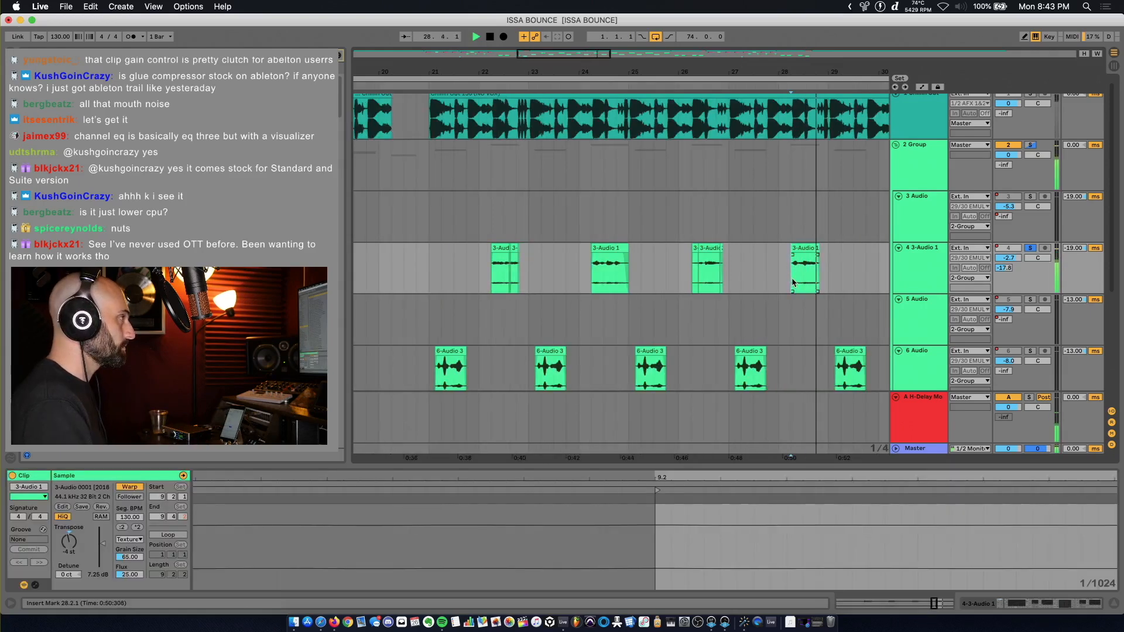
# Split the 3-Audio 1 clip in bar 30 at 30.4.2 and lower the tail piece's clip gain.
pyautogui.click(664, 280)
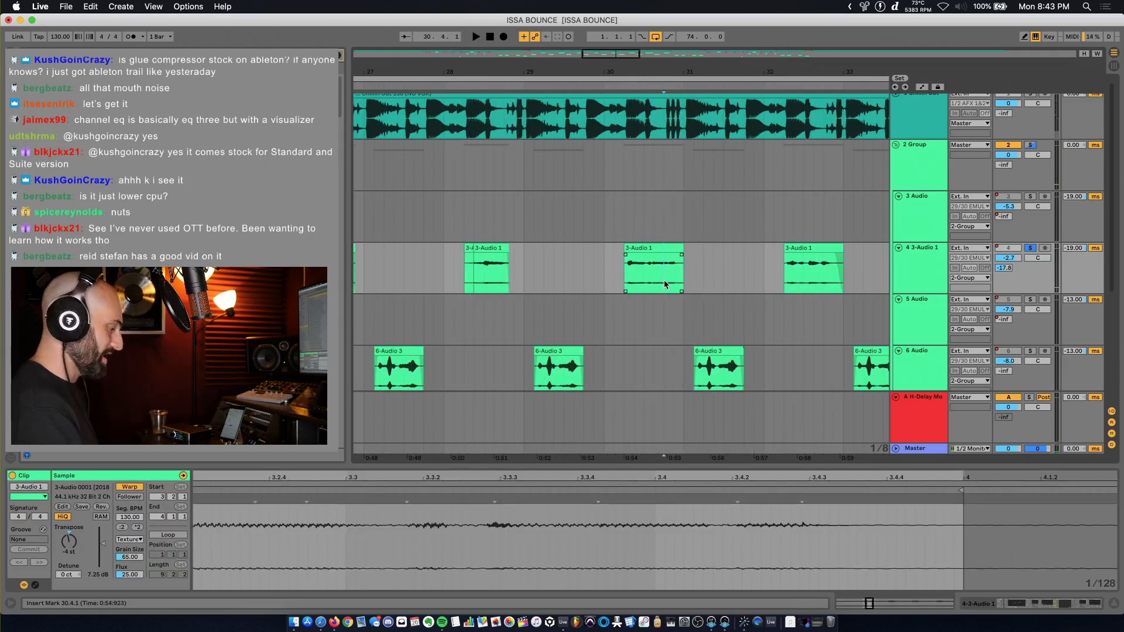
pyautogui.scroll(5, 664, 280)
pyautogui.click(720, 282)
pyautogui.click(730, 272)
pyautogui.press('space')
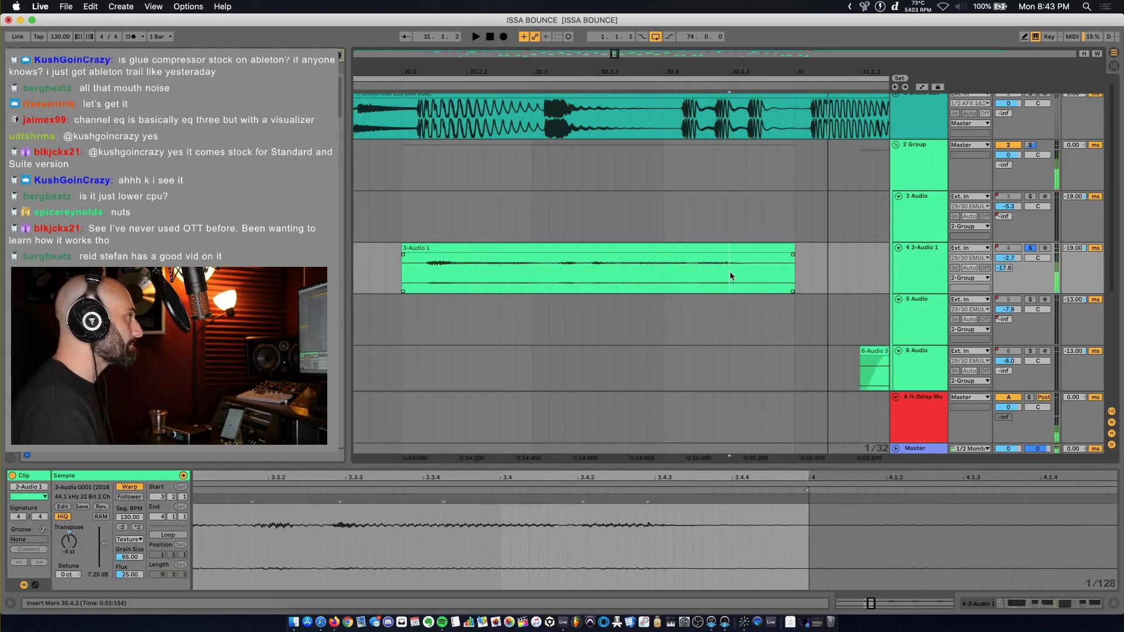
pyautogui.press('super+e')
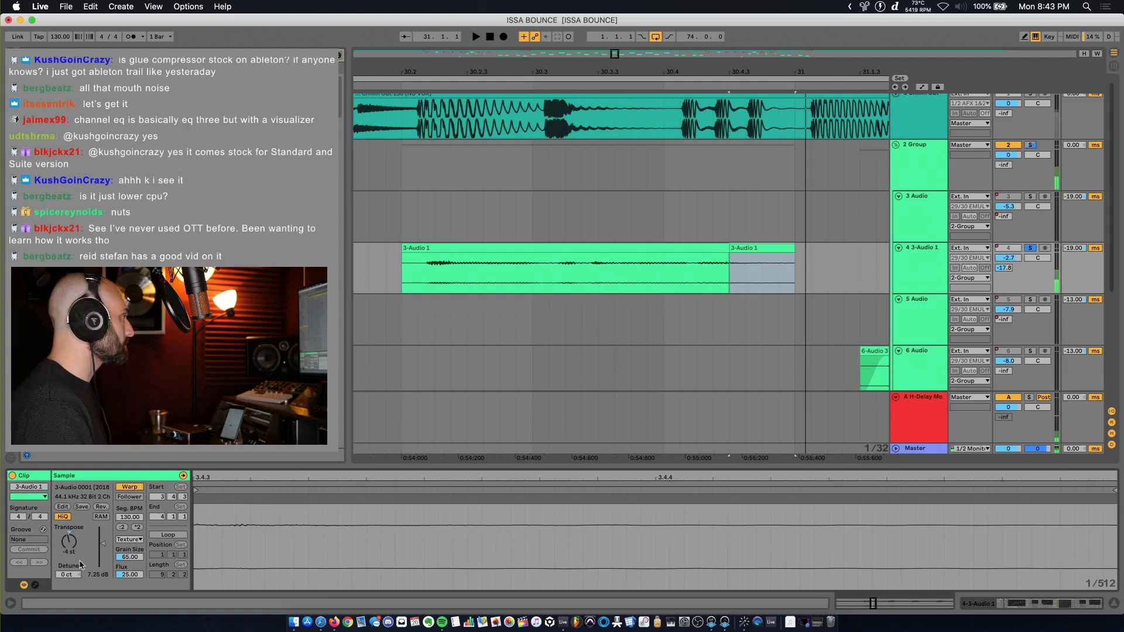
pyautogui.moveTo(102, 551); pyautogui.dragTo(103, 560)
# Audition the split in bar 30 repeatedly and extend the first piece's end to 30.4.3.
pyautogui.press('space')
pyautogui.press('space')
pyautogui.press('space')
pyautogui.press('space')
pyautogui.press('space')
pyautogui.press('space')
pyautogui.press('space')
pyautogui.press('space')
pyautogui.click(681, 267)
pyautogui.press('space')
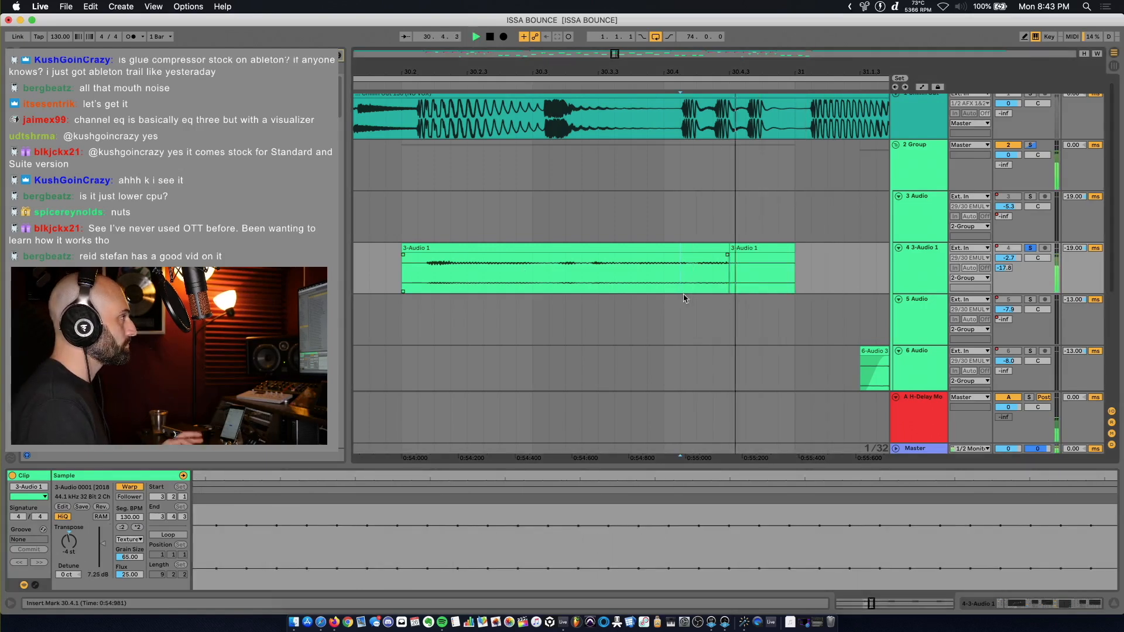
pyautogui.press('space')
pyautogui.press('space')
pyautogui.press('space')
pyautogui.moveTo(727, 256); pyautogui.dragTo(719, 261)
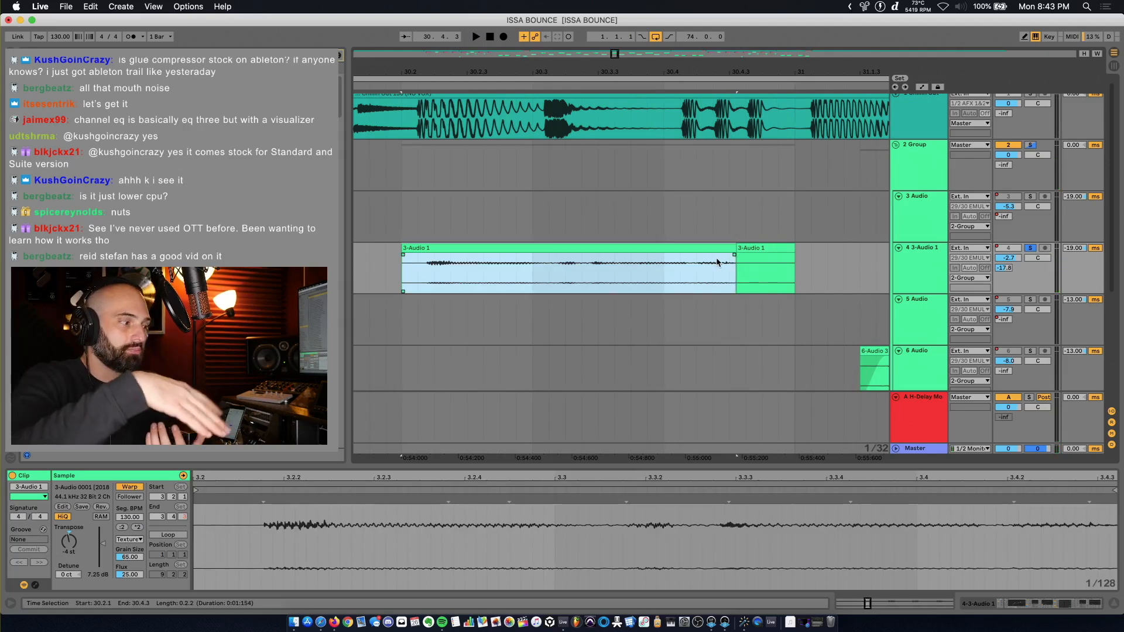
# Play the arrangement from bar 22 with the 3-Audio 1 track turned on and set its volume to -2.6 dB.
pyautogui.hotkey('shift', 'Tab')
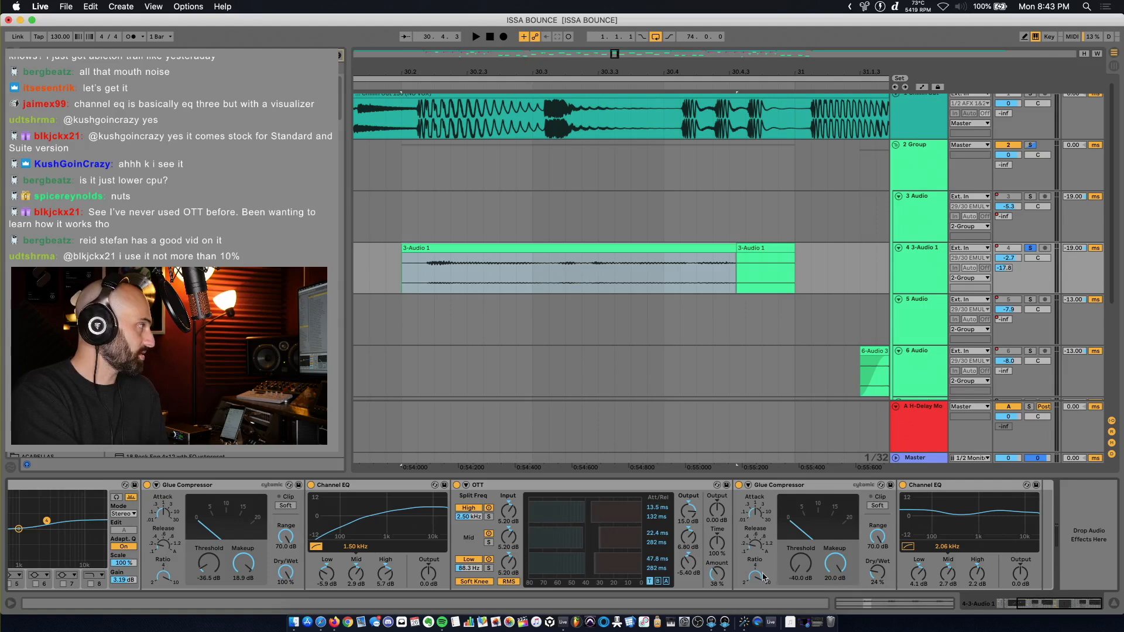
pyautogui.hscroll(-5, 764, 575)
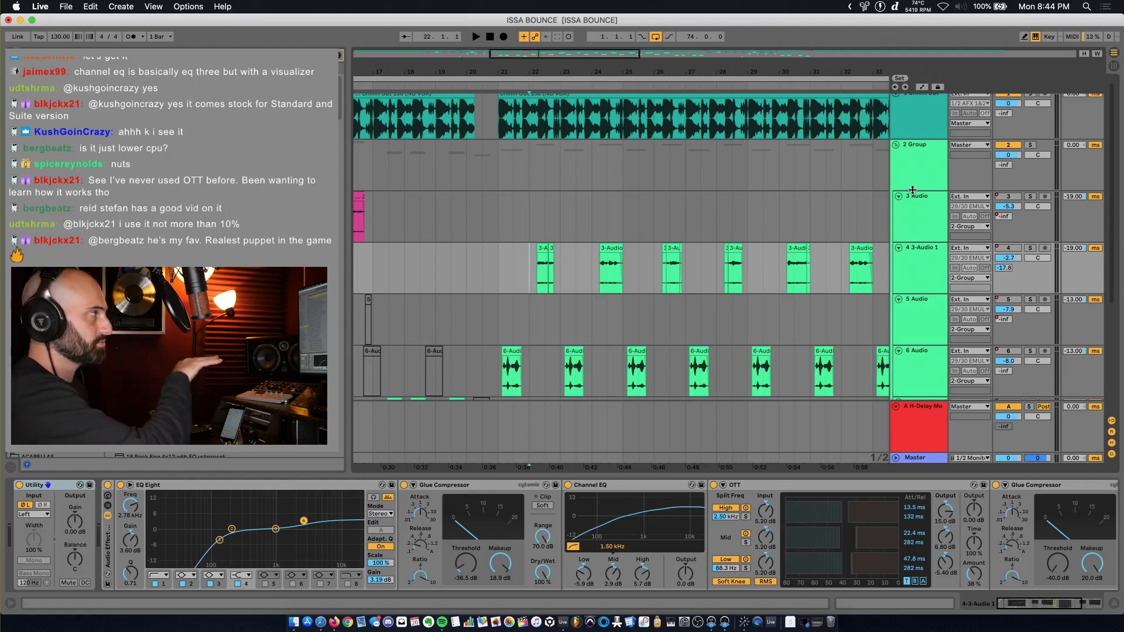
pyautogui.press('space')
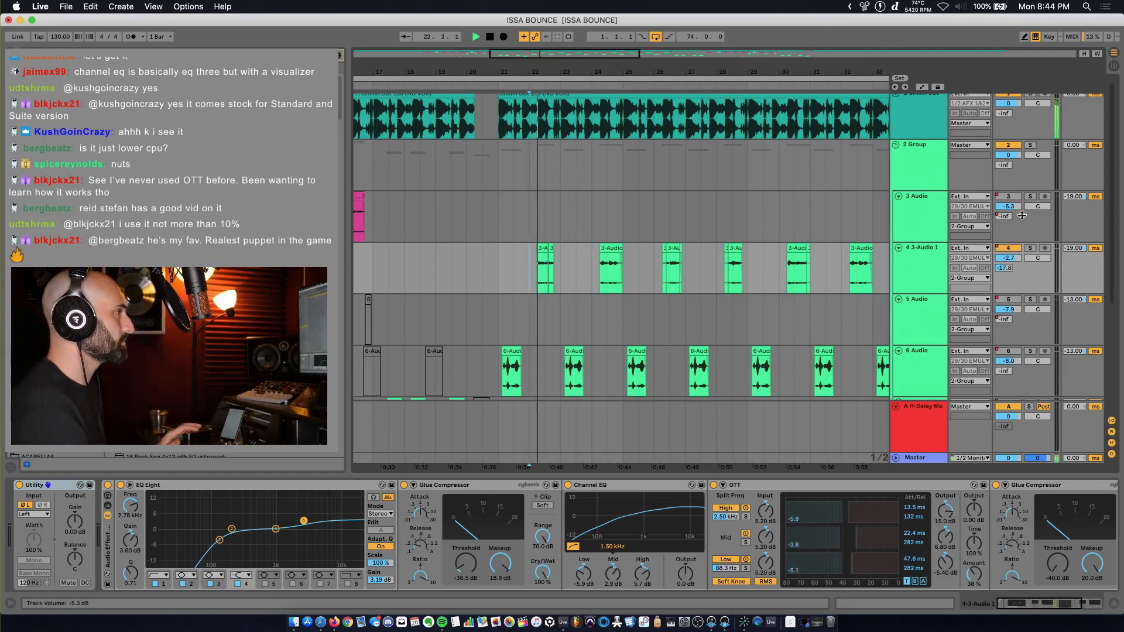
pyautogui.click(1008, 248)
pyautogui.moveTo(1009, 259); pyautogui.dragTo(1013, 271)
# Shorten the 3-Audio 1 clip in bar 24 to end at about 24.4.3 and start its fade-out at about 24.3.4.
pyautogui.click(612, 287)
pyautogui.press('space')
pyautogui.press('+')
pyautogui.press('+')
pyautogui.press('+')
pyautogui.press('+')
pyautogui.press('+')
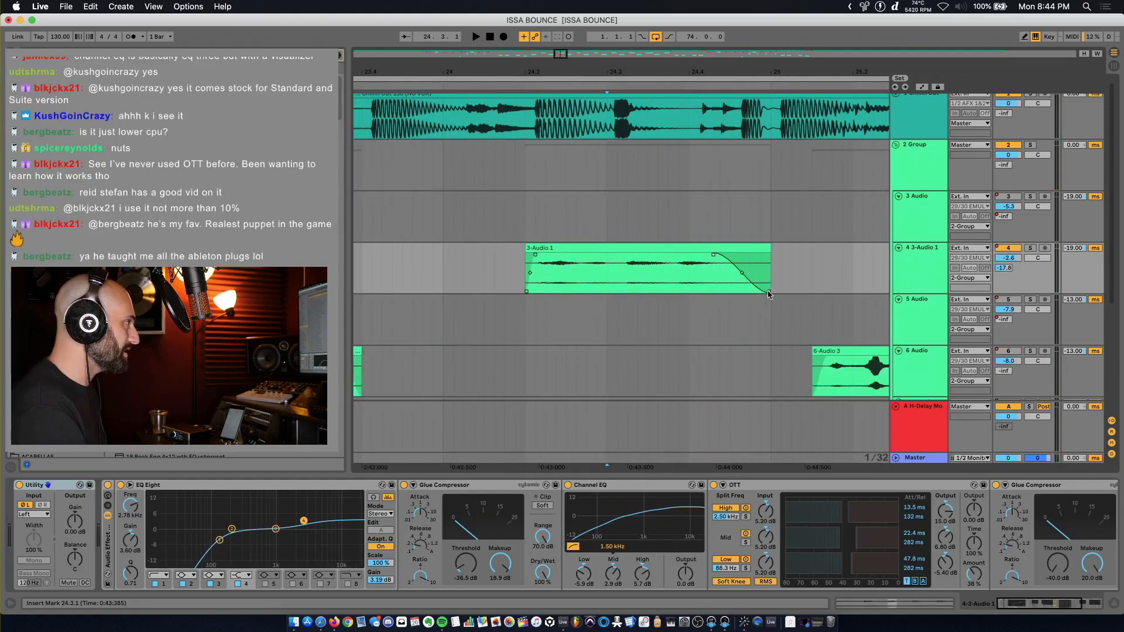
pyautogui.press('space')
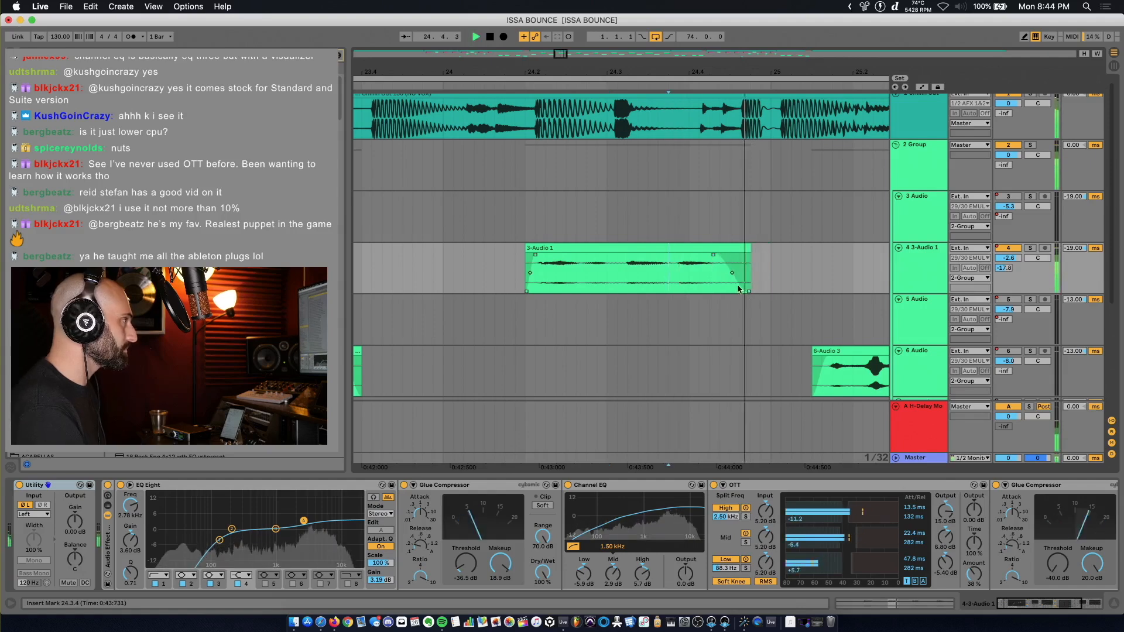
pyautogui.moveTo(750, 291); pyautogui.dragTo(736, 297)
pyautogui.click(512, 283)
pyautogui.press('space')
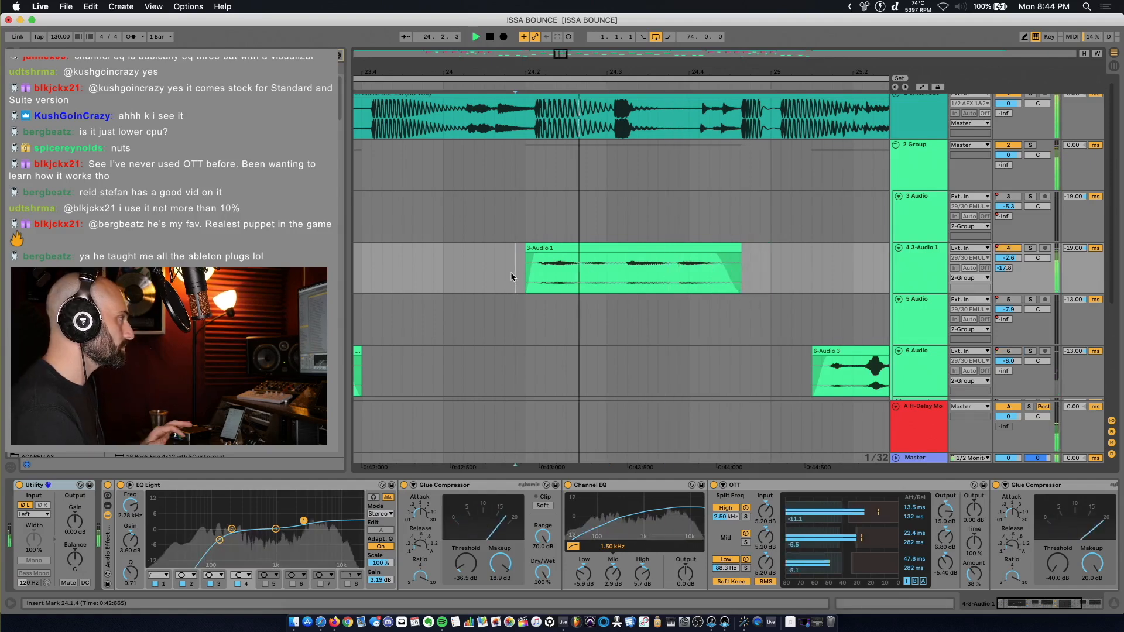
pyautogui.moveTo(708, 259); pyautogui.dragTo(677, 282)
pyautogui.press('space')
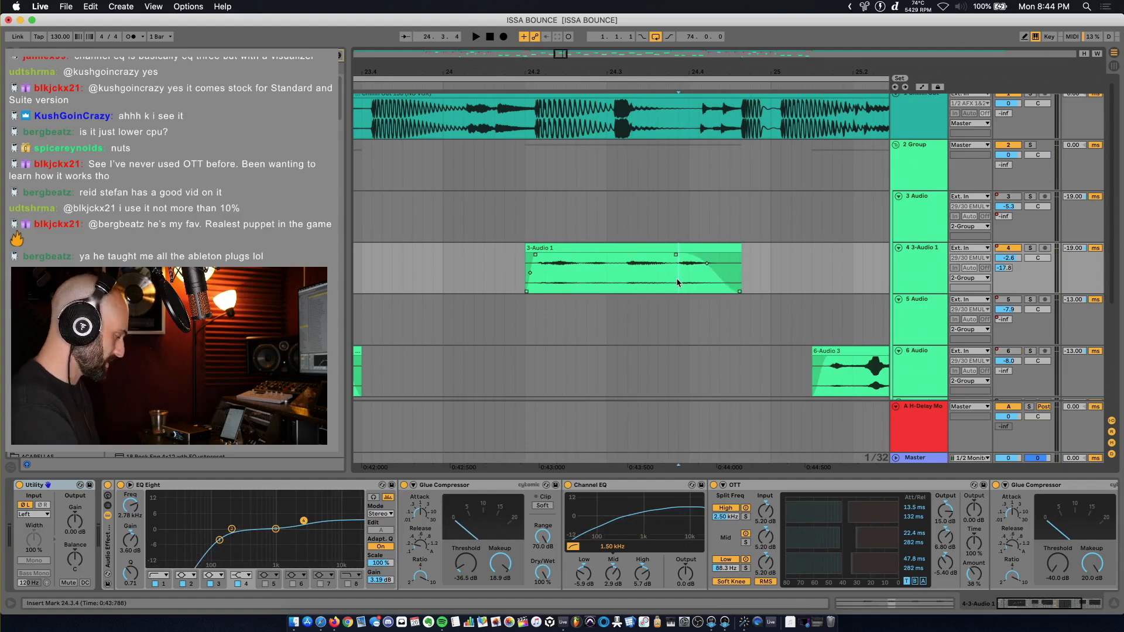
# Split the bar 24 clip at 24.3.4 and set the tail piece's gain to -15.8 dB while auditioning.
pyautogui.click(709, 247)
pyautogui.doubleClick(724, 248)
pyautogui.press('space')
pyautogui.press('space')
pyautogui.press('space')
pyautogui.press('space')
pyautogui.moveTo(103, 552); pyautogui.dragTo(102, 559)
pyautogui.press('space')
pyautogui.press('space')
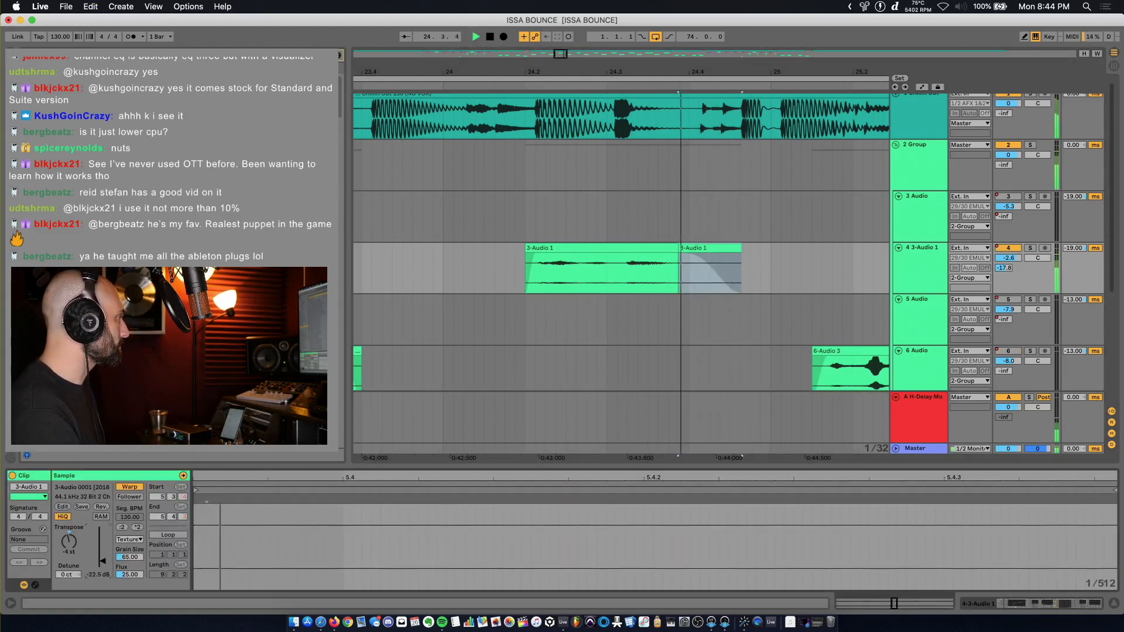
pyautogui.press('space')
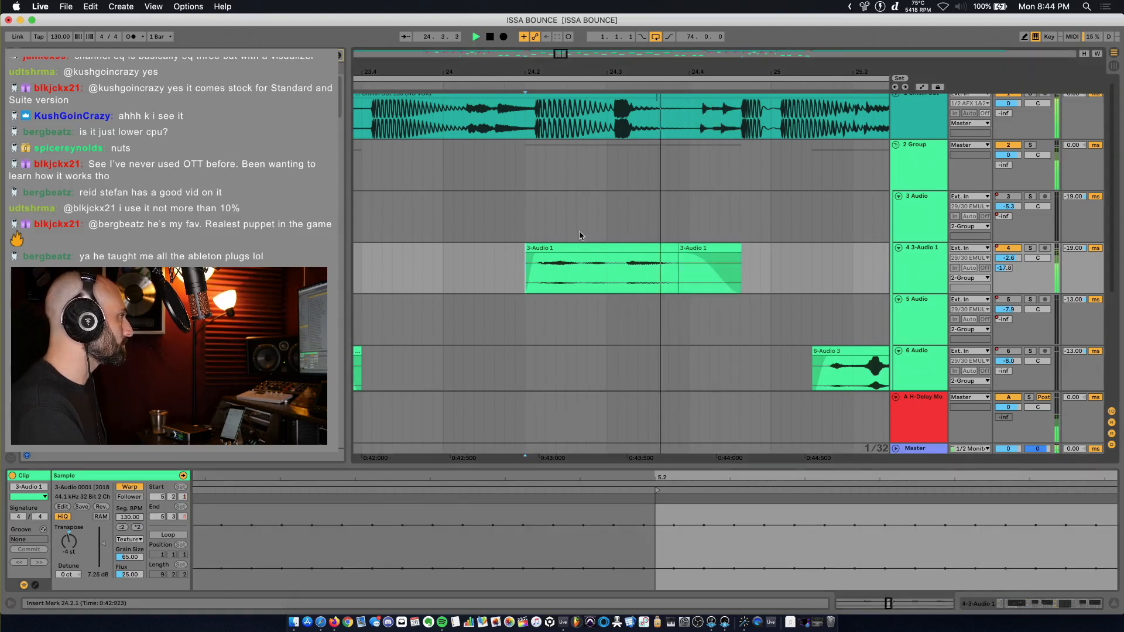
pyautogui.moveTo(96, 562); pyautogui.dragTo(97, 559)
pyautogui.press('space')
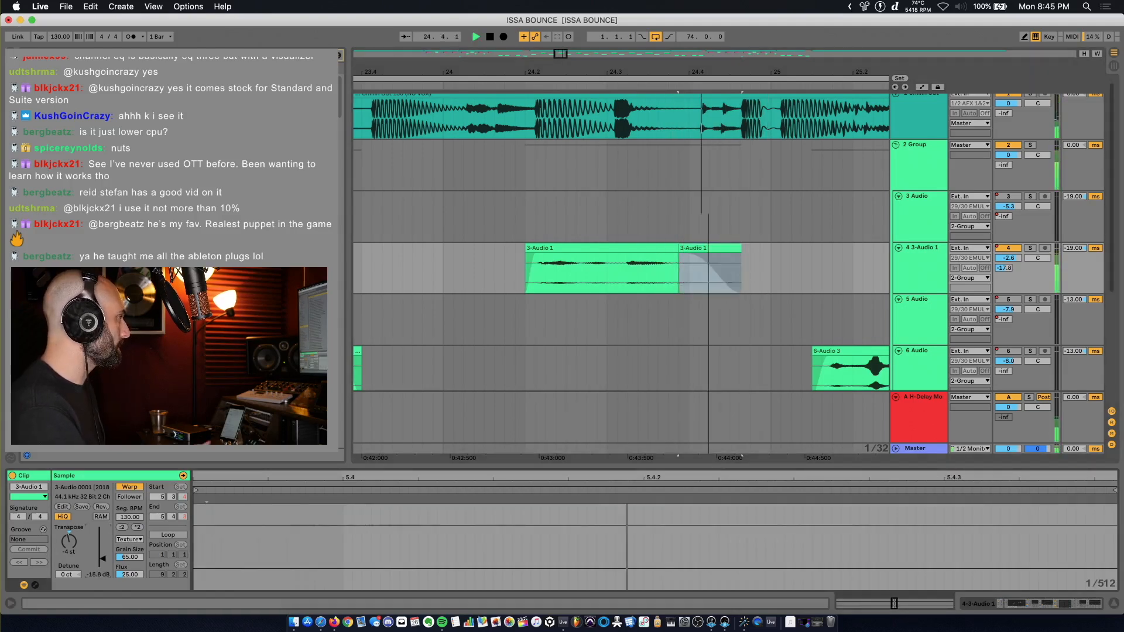
# Listen on across the following vocal clips and lower the 3-Audio 1 track volume to -4.1 dB.
pyautogui.click(772, 266)
pyautogui.press('-')
pyautogui.press('-')
pyautogui.press('-')
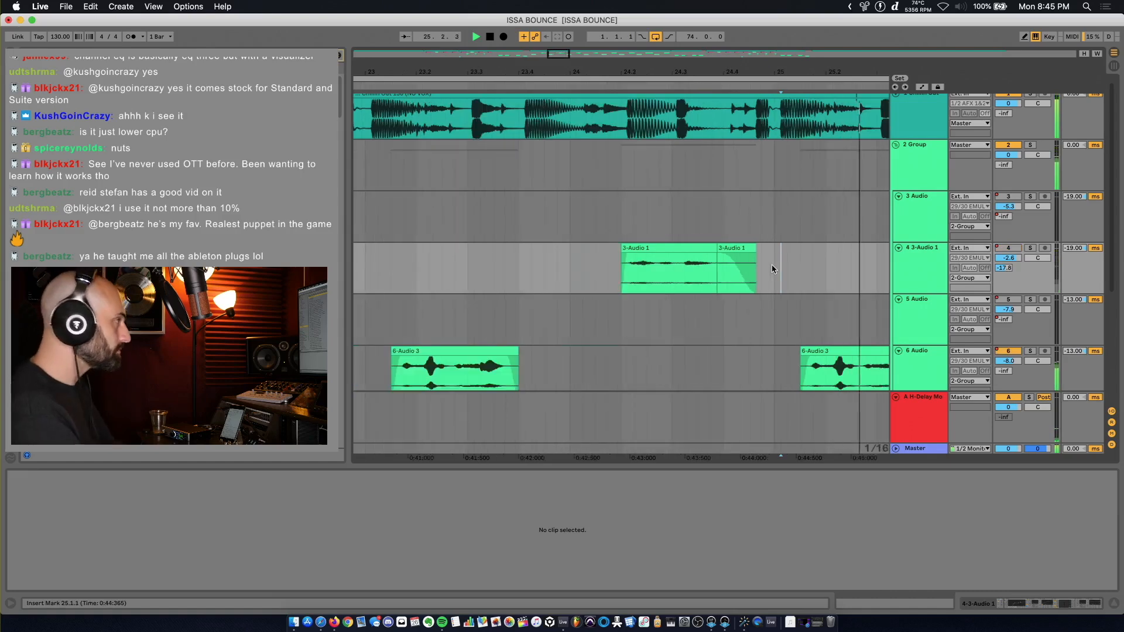
pyautogui.hscroll(3, 771, 269)
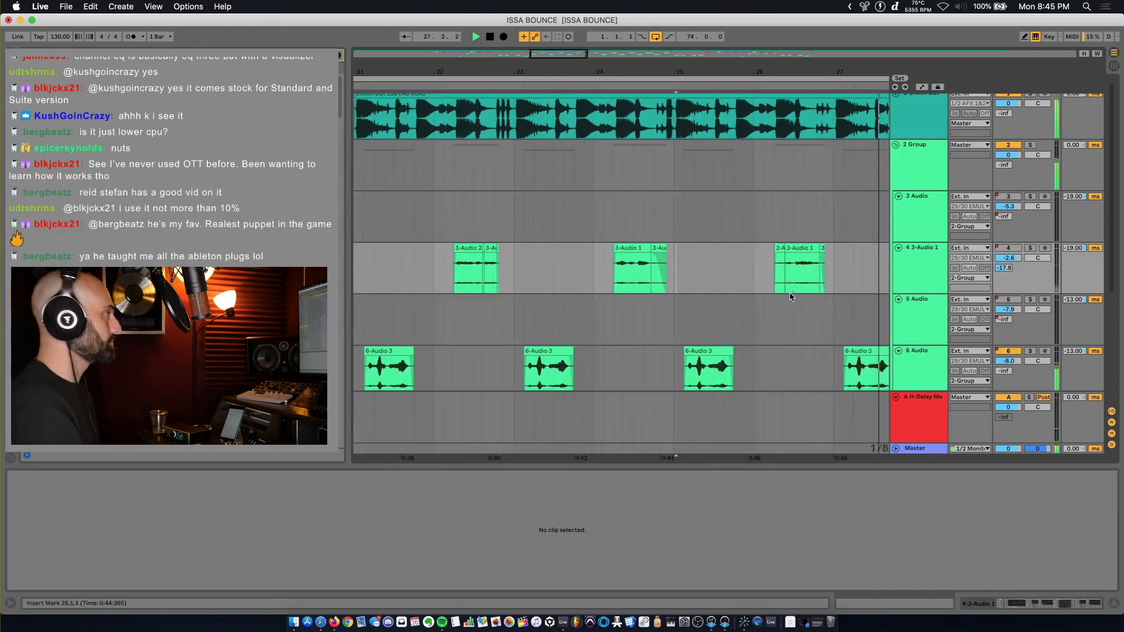
pyautogui.moveTo(1008, 258); pyautogui.dragTo(1008, 259)
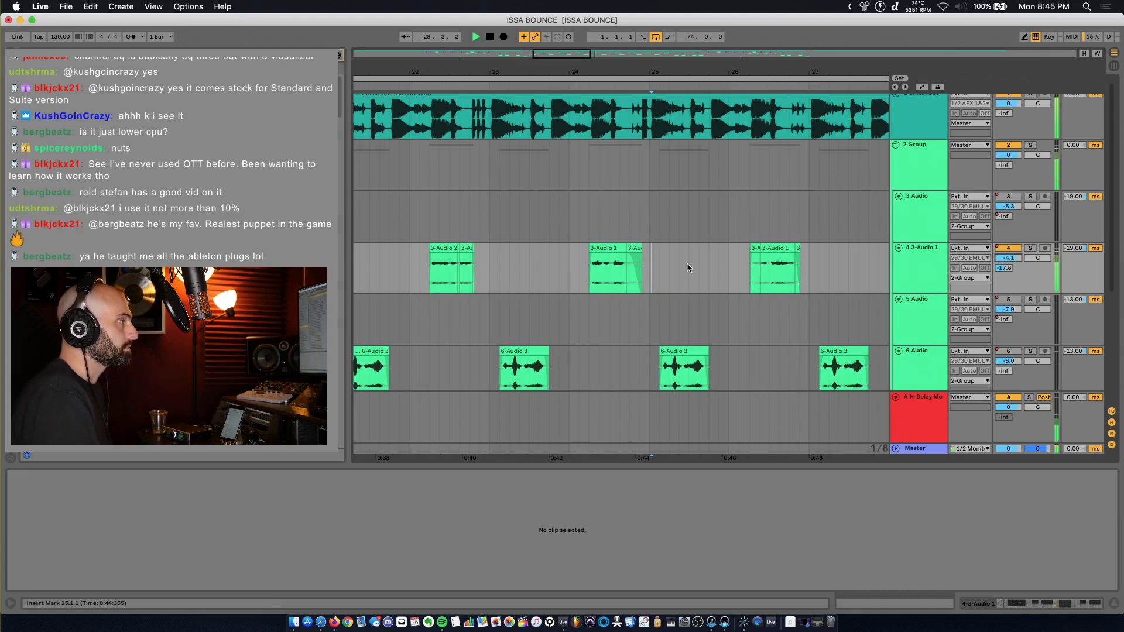